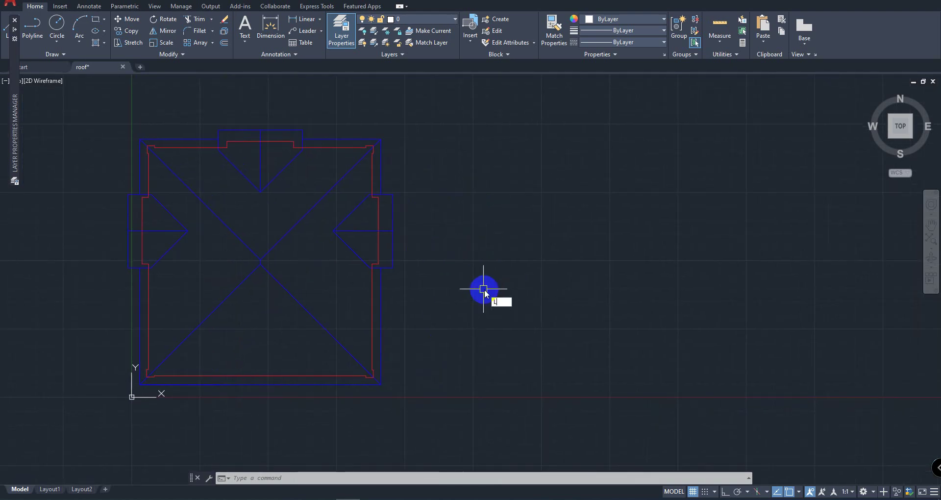
- Draw a diagonal line and a second line crossing it beside the roof plan, then zoom in on the crossing
{"action": "key", "text": "Return"}
{"action": "left_click", "coordinate": [718, 162]}
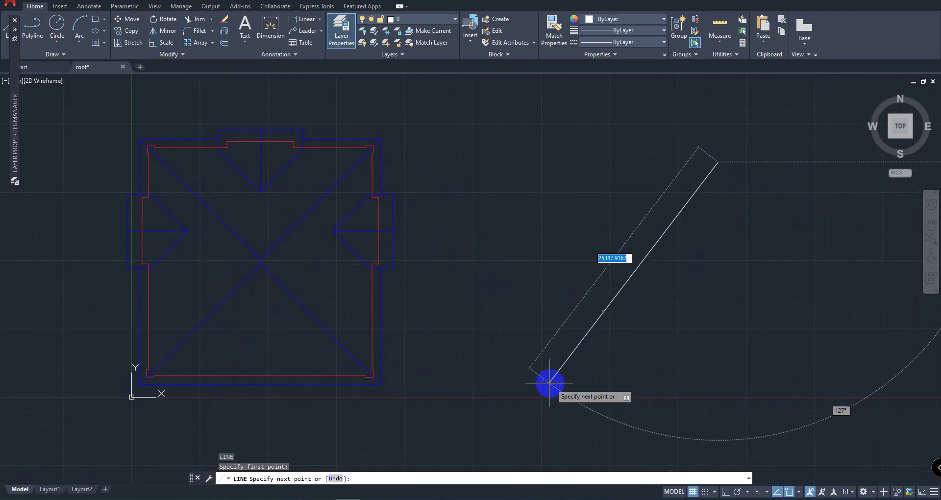
{"action": "left_click", "coordinate": [539, 383]}
{"action": "key", "text": "Return"}
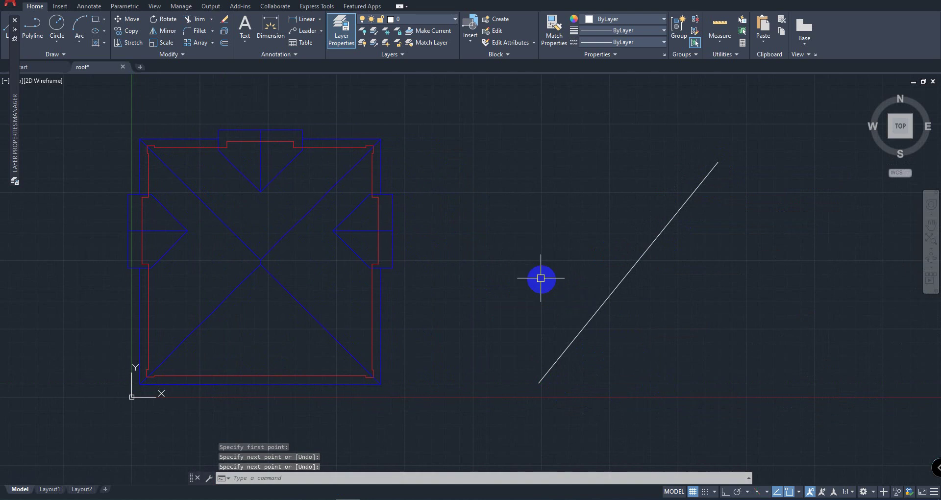
{"action": "key", "text": "Return"}
{"action": "left_click", "coordinate": [467, 204]}
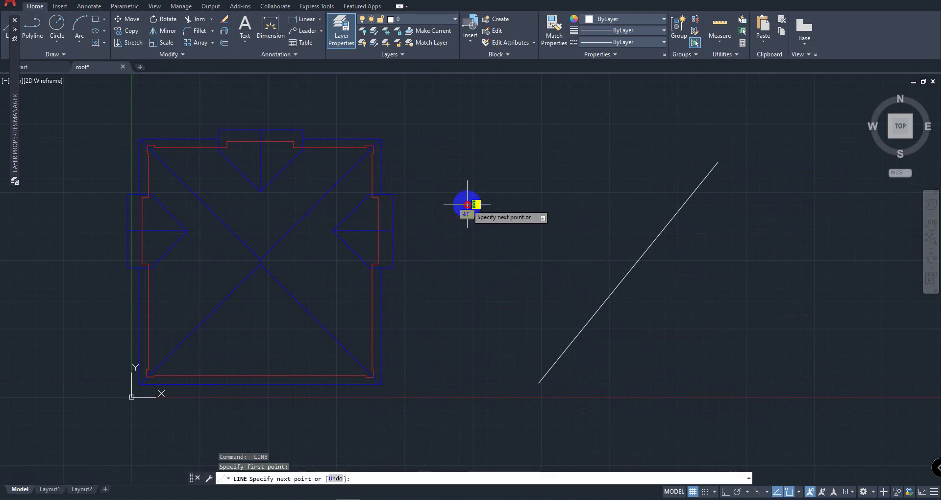
{"action": "left_click", "coordinate": [688, 285]}
{"action": "key", "text": "Return"}
{"action": "scroll", "coordinate": [620, 281], "scroll_direction": "up", "scroll_amount": 4}
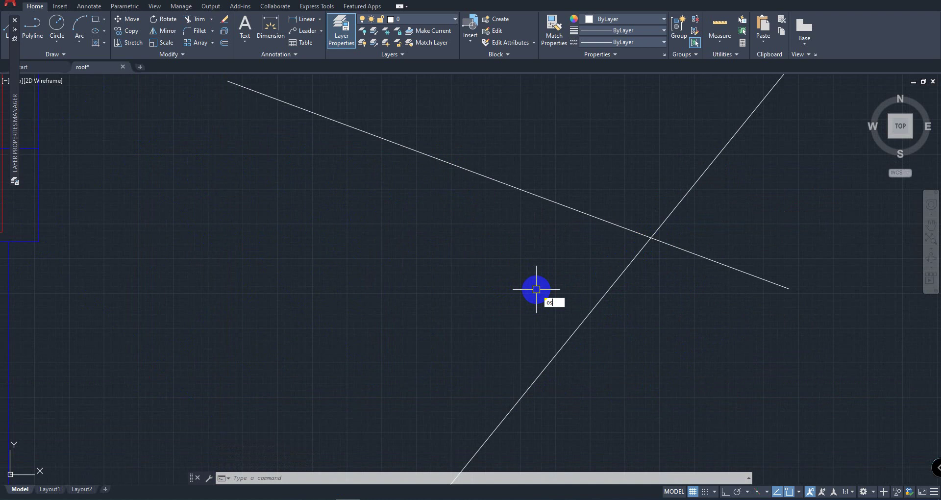
- Restrict object snaps to Intersection only in the OS settings dialog
{"action": "key", "text": "Return"}
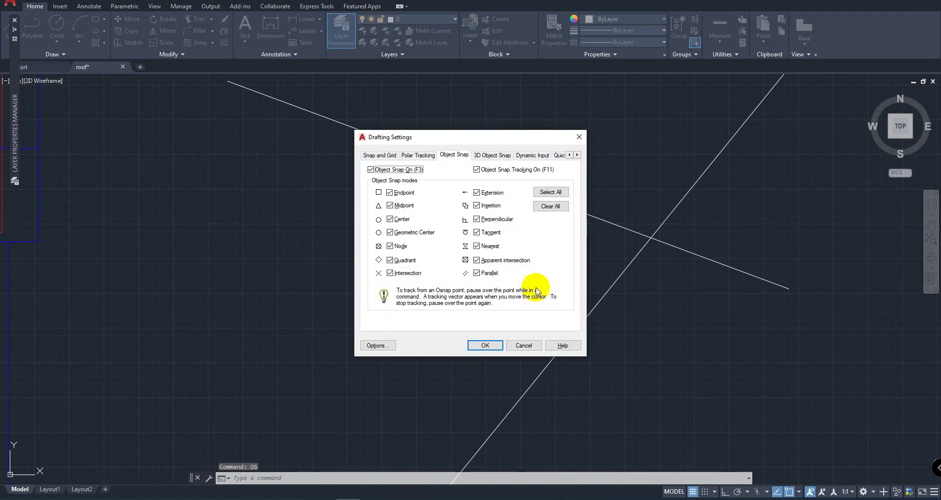
{"action": "left_click", "coordinate": [551, 206]}
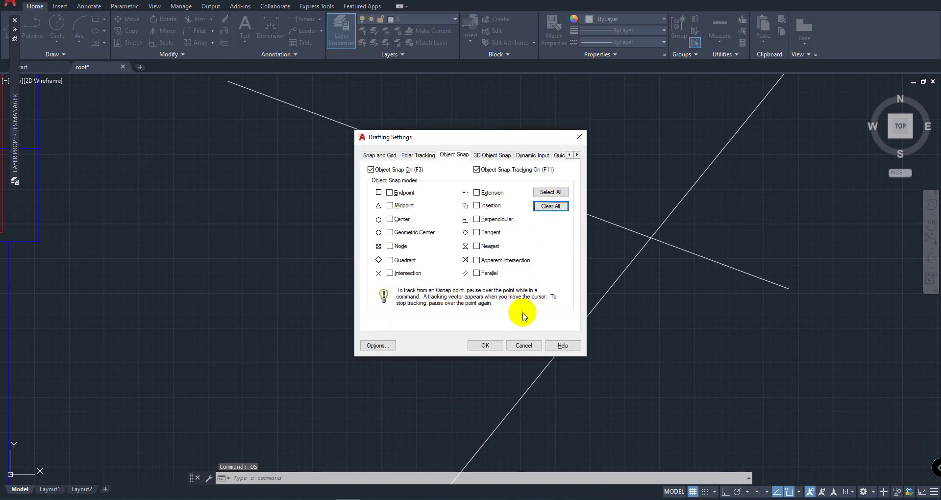
{"action": "left_click", "coordinate": [413, 274]}
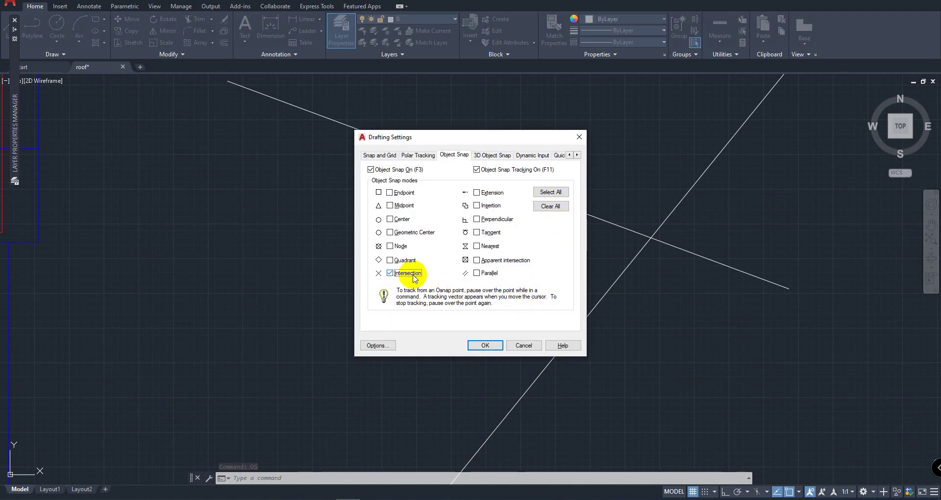
{"action": "left_click", "coordinate": [484, 345]}
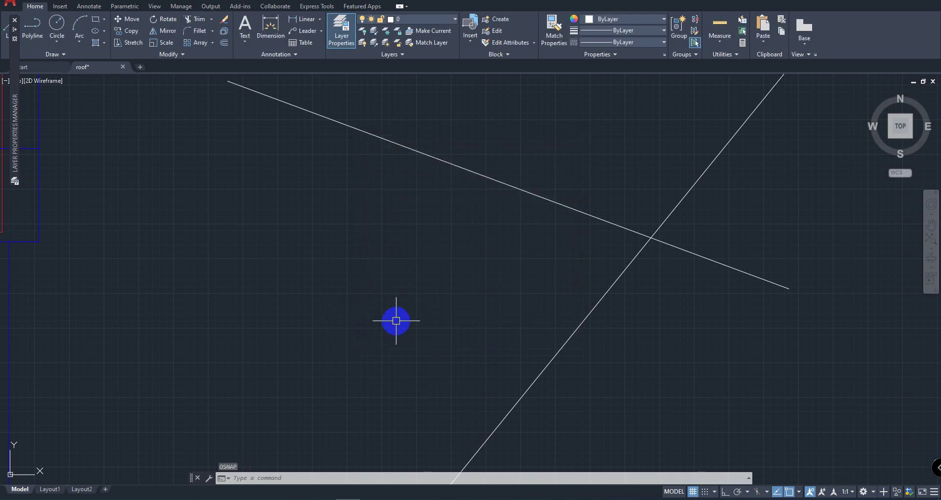
- Draw a third line ending exactly at the two lines' intersection
{"action": "type", "text": "l"}
{"action": "key", "text": "Return"}
{"action": "left_click", "coordinate": [278, 321]}
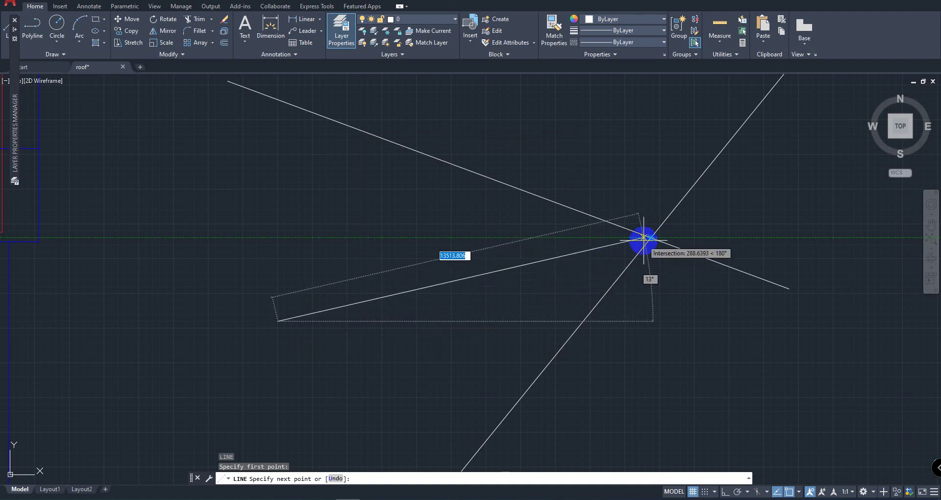
{"action": "left_click", "coordinate": [650, 237]}
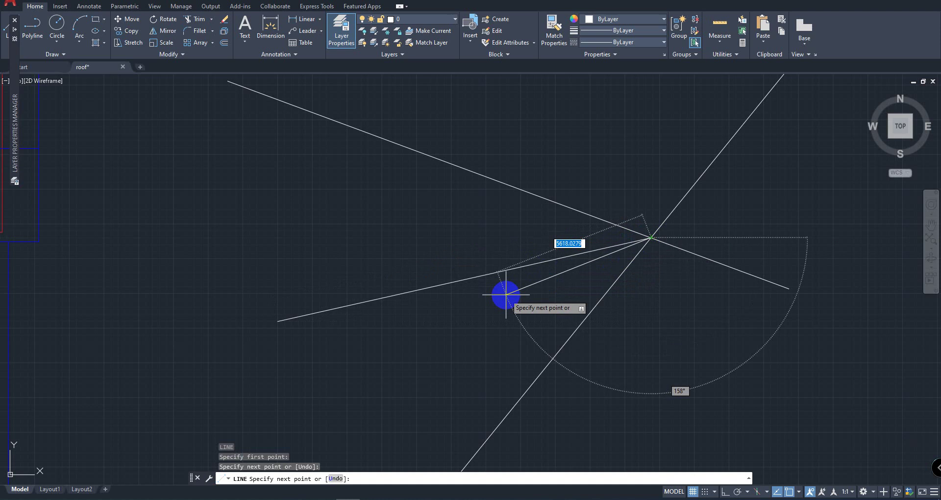
{"action": "key", "text": "Return"}
{"action": "left_click", "coordinate": [422, 363]}
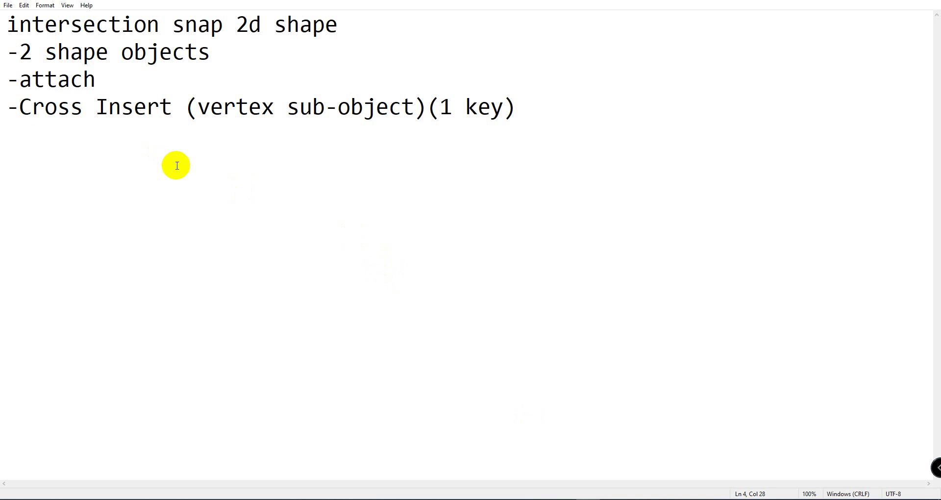
- Highlight and read the Notepad note about two shape objects, then clear the highlight
{"action": "left_click_drag", "start_coordinate": [18, 52], "coordinate": [213, 51]}
{"action": "left_click", "coordinate": [81, 56]}
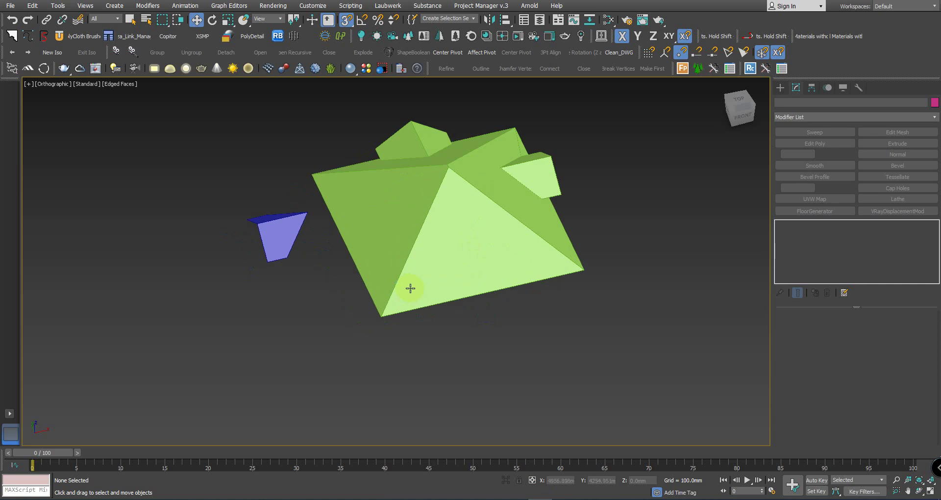
- Set up a zoomed-to-fit Top view with Line splines active and room beside the roof
{"action": "key", "text": "t"}
{"action": "key", "text": "z"}
{"action": "scroll", "coordinate": [499, 278], "scroll_direction": "down", "scroll_amount": 3}
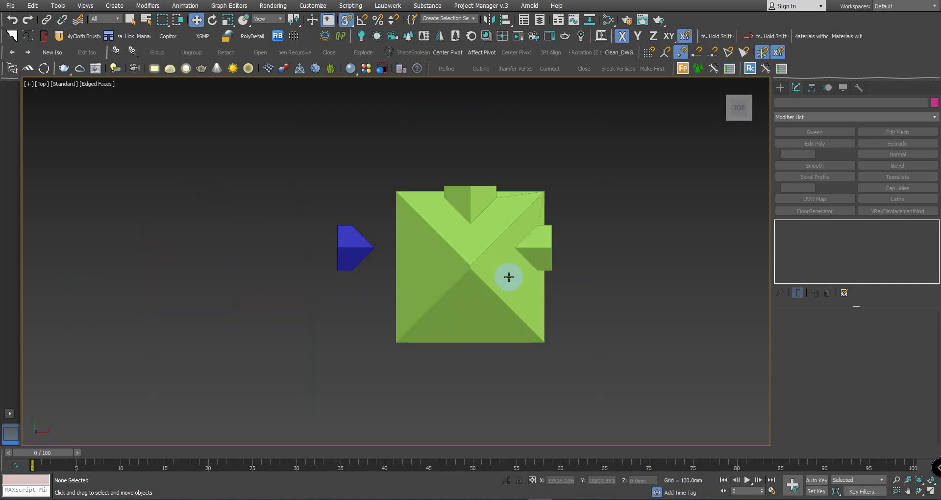
{"action": "left_click", "coordinate": [780, 87]}
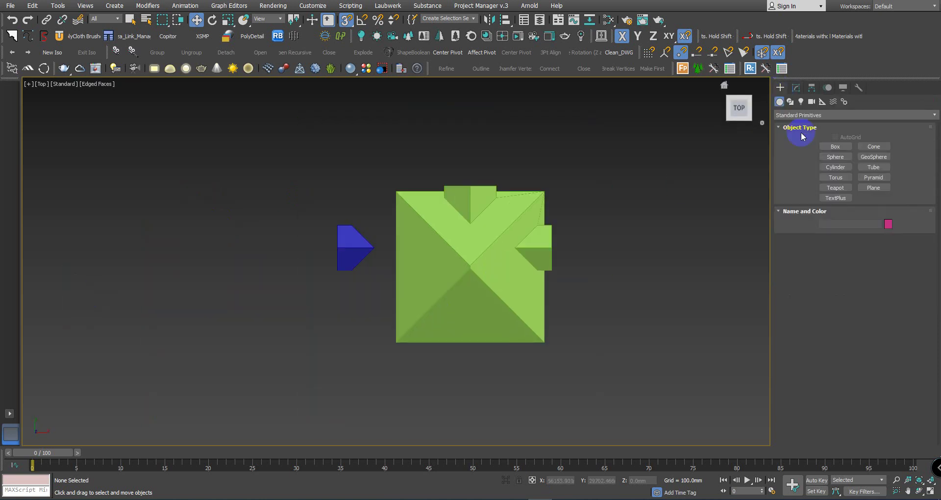
{"action": "left_click", "coordinate": [789, 103]}
{"action": "left_click", "coordinate": [835, 154]}
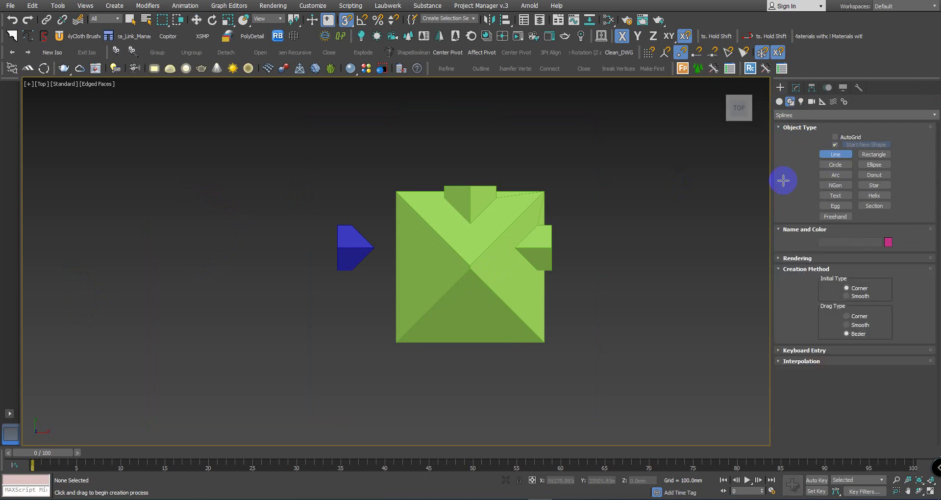
{"action": "middle_click_drag", "start_coordinate": [626, 274], "coordinate": [450, 289]}
- Draw a diagonal spline and a second spline crossing it, then end line creation
{"action": "left_click", "coordinate": [659, 185]}
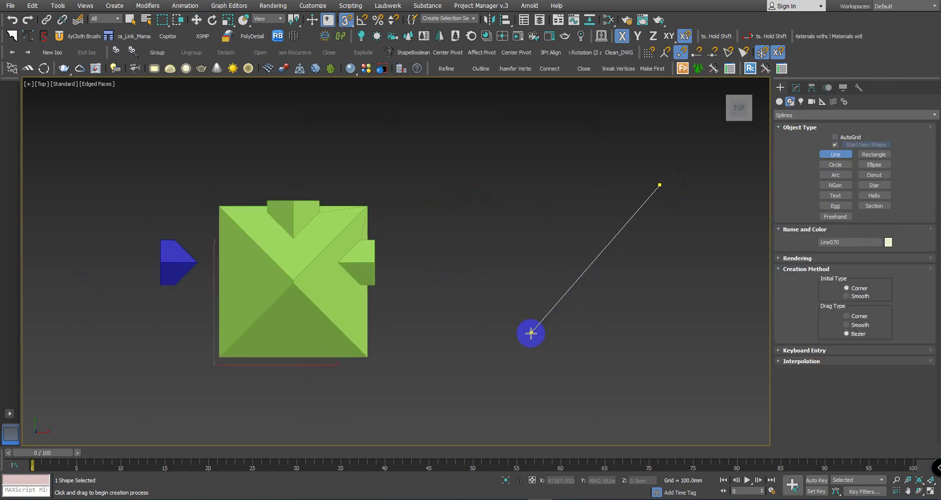
{"action": "left_click", "coordinate": [501, 337]}
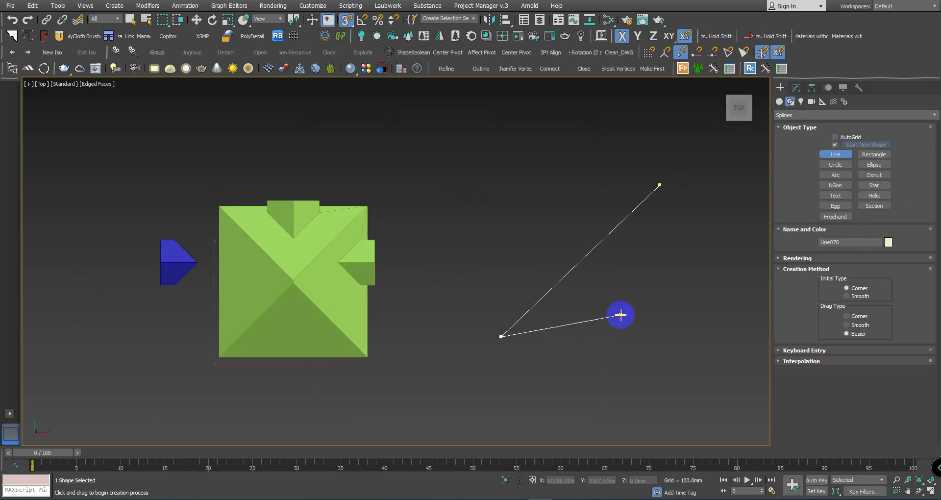
{"action": "right_click", "coordinate": [627, 312]}
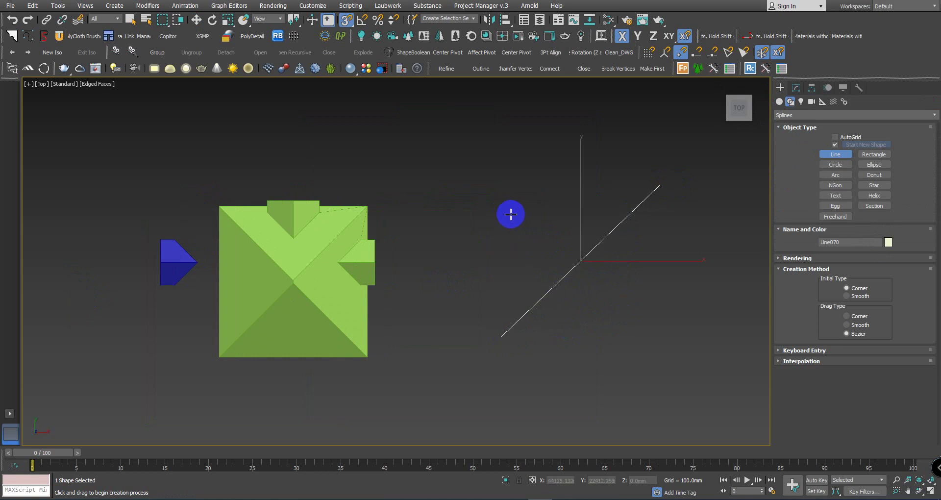
{"action": "left_click", "coordinate": [511, 214]}
{"action": "left_click", "coordinate": [631, 277]}
{"action": "right_click", "coordinate": [586, 315]}
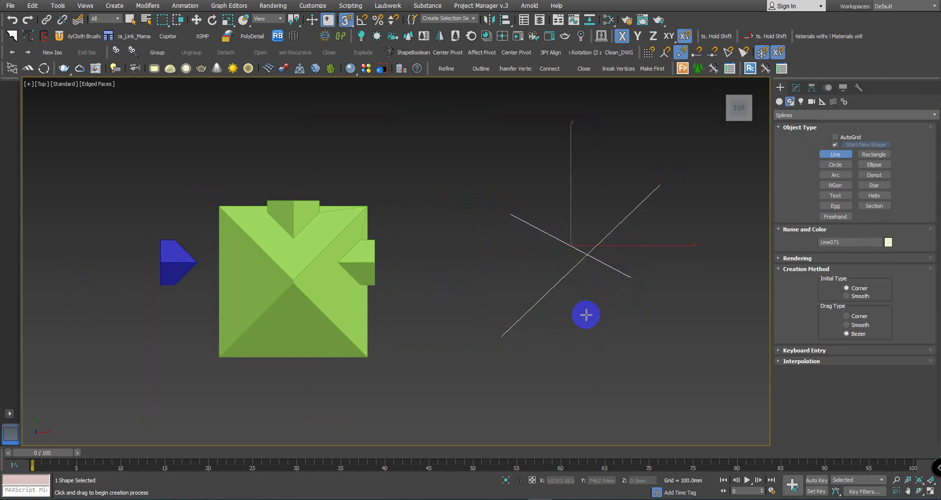
{"action": "right_click", "coordinate": [677, 289]}
{"action": "left_click", "coordinate": [592, 268]}
{"action": "scroll", "coordinate": [592, 264], "scroll_direction": "up", "scroll_amount": 5}
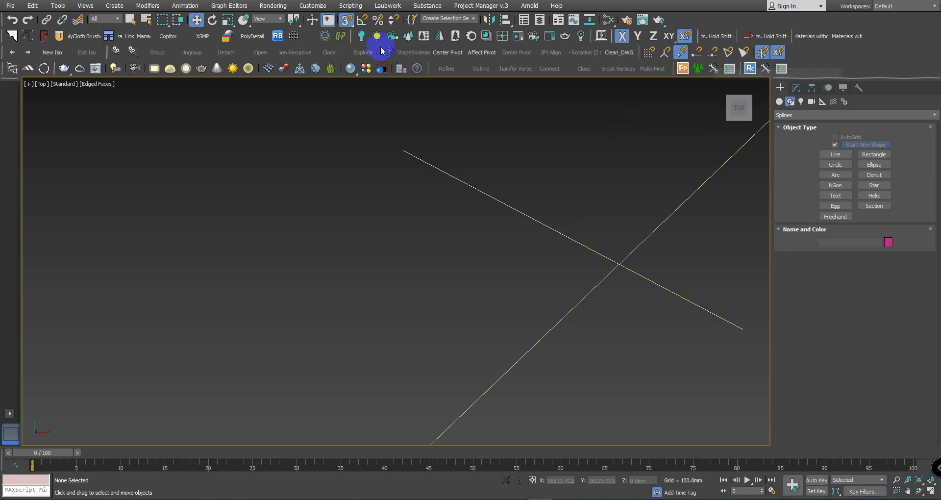
{"action": "right_click", "coordinate": [345, 21]}
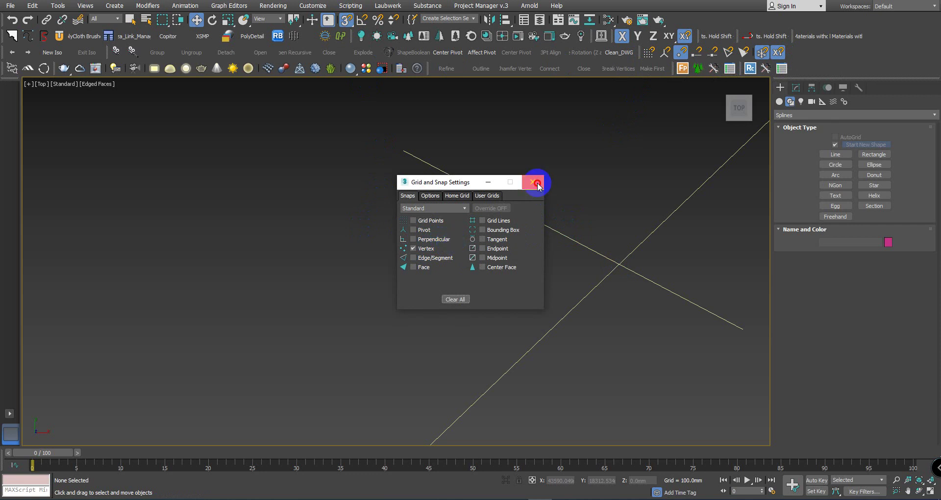
{"action": "left_click", "coordinate": [537, 183]}
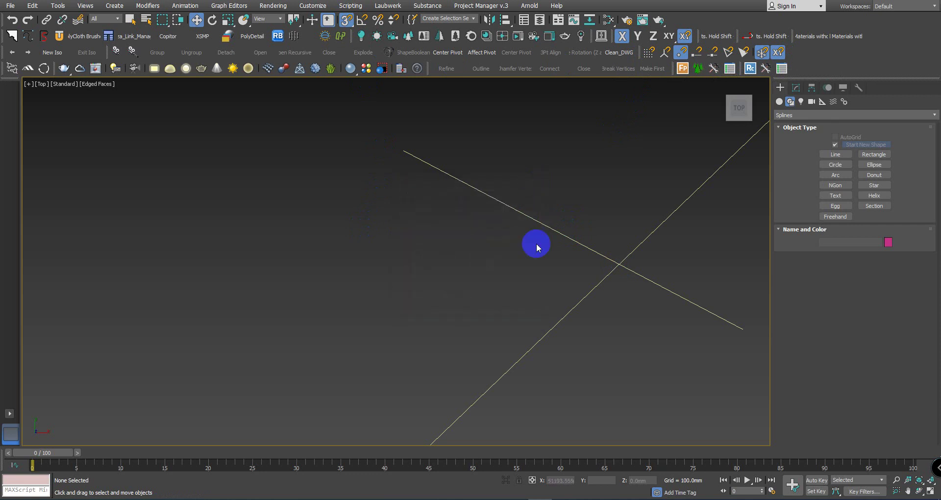
{"action": "left_click", "coordinate": [835, 154]}
{"action": "left_click", "coordinate": [285, 320]}
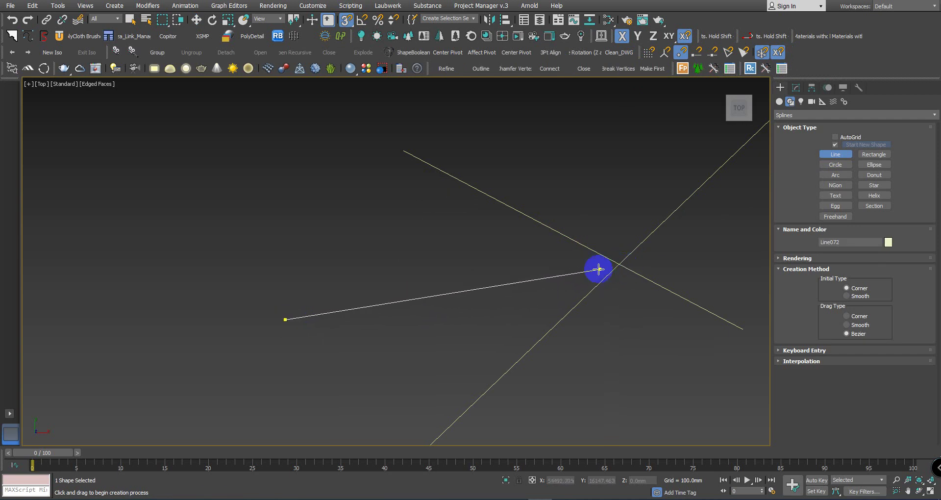
{"action": "right_click", "coordinate": [514, 269]}
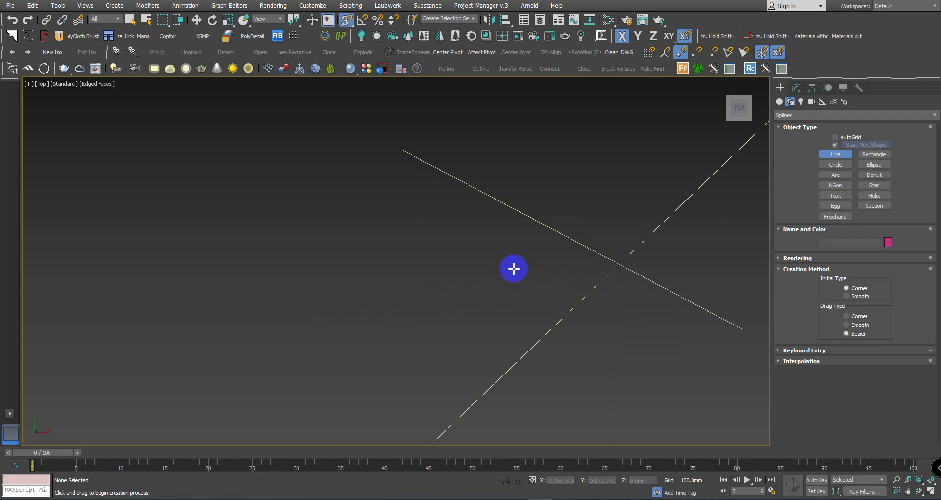
- Limit snapping to vertices and move the drawn line up and to the left
{"action": "left_click", "coordinate": [679, 55]}
{"action": "right_click", "coordinate": [456, 212]}
{"action": "left_click", "coordinate": [579, 303]}
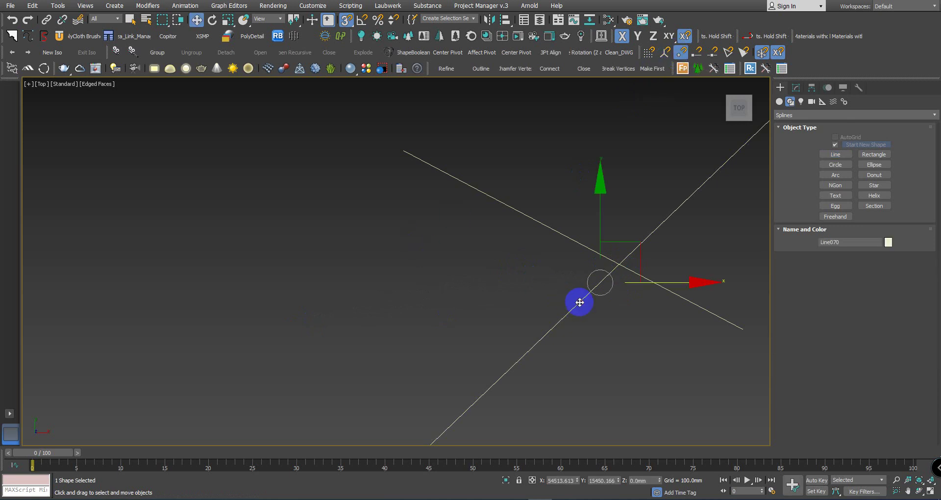
{"action": "mouse_move", "coordinate": [580, 303]}
{"action": "left_mouse_down"}
{"action": "mouse_move", "coordinate": [406, 262]}
{"action": "mouse_move", "coordinate": [405, 271]}
{"action": "left_mouse_up"}
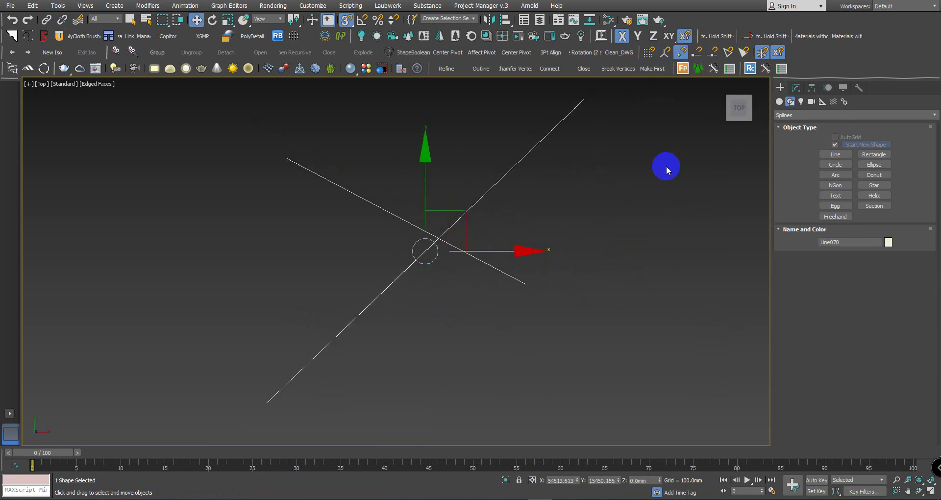
- Attach the second crossing line to Line070 in the Modify panel
{"action": "left_click", "coordinate": [796, 87]}
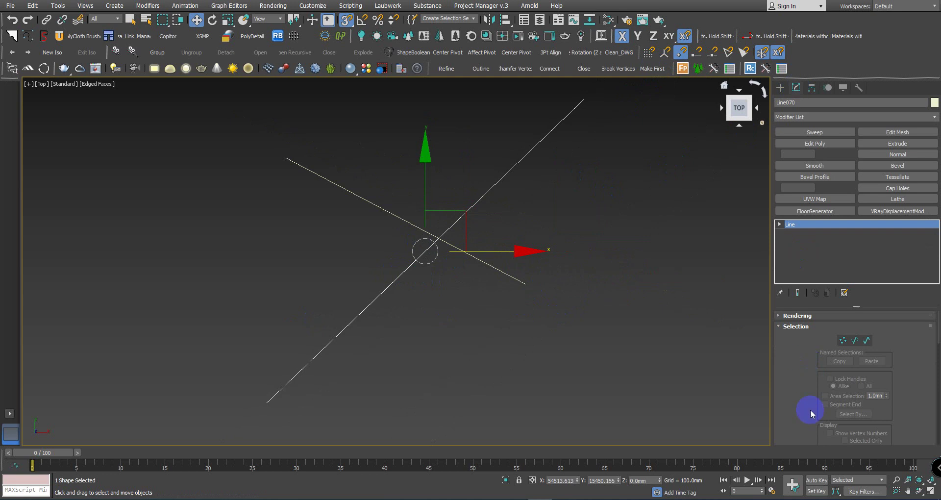
{"action": "scroll", "coordinate": [811, 414], "scroll_direction": "down", "scroll_amount": 5}
{"action": "left_click", "coordinate": [832, 361]}
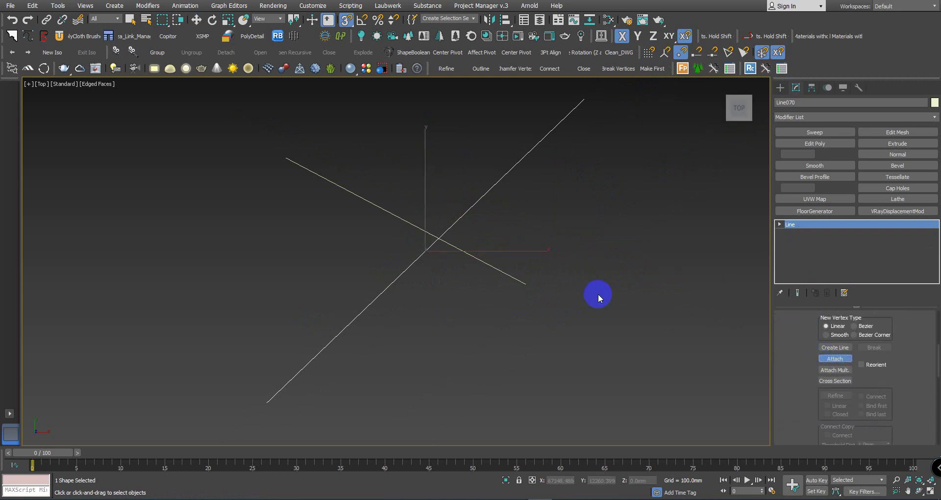
{"action": "left_click", "coordinate": [474, 255]}
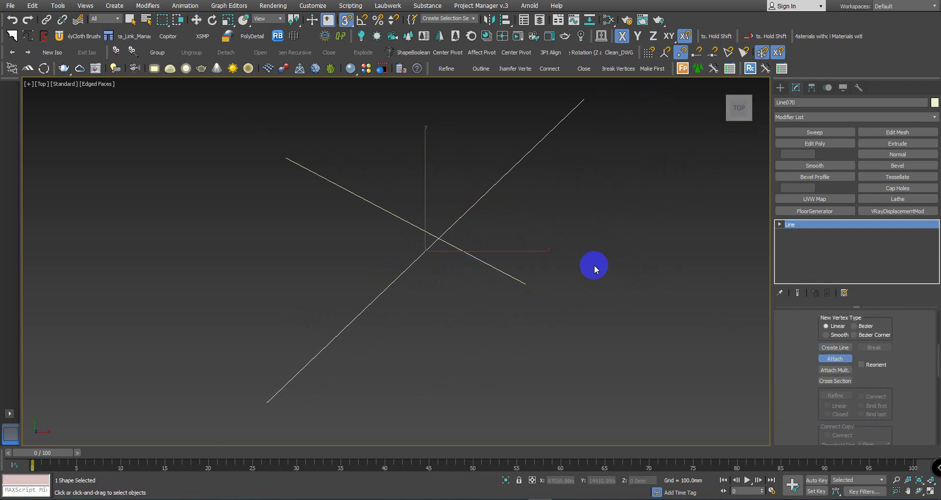
- At Vertex level, CrossInsert a vertex at the lines' intersection and select it
{"action": "left_click", "coordinate": [779, 224]}
{"action": "left_click", "coordinate": [798, 234]}
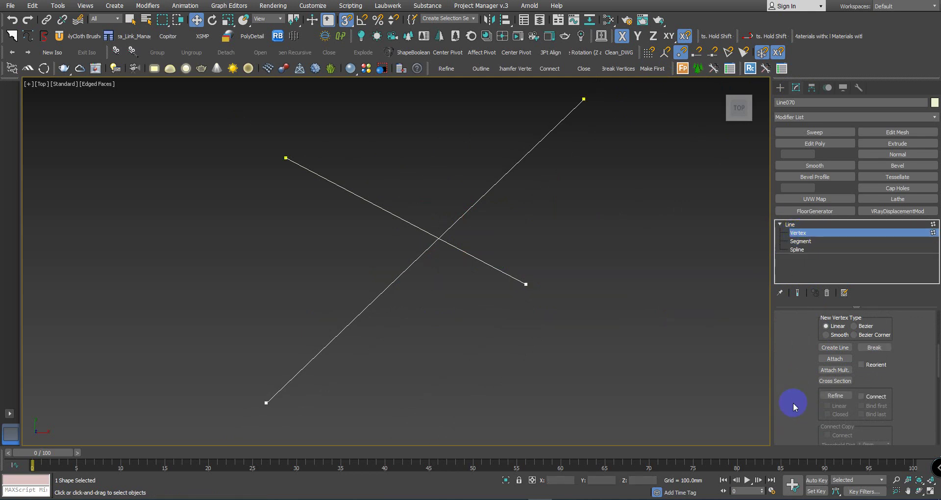
{"action": "left_click_drag", "start_coordinate": [793, 402], "coordinate": [778, 290]}
{"action": "left_click", "coordinate": [860, 442]}
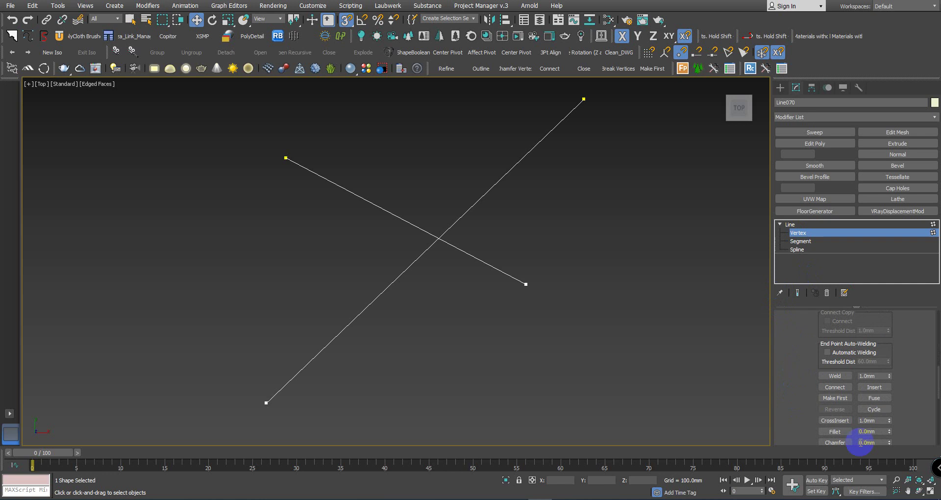
{"action": "left_click", "coordinate": [844, 422]}
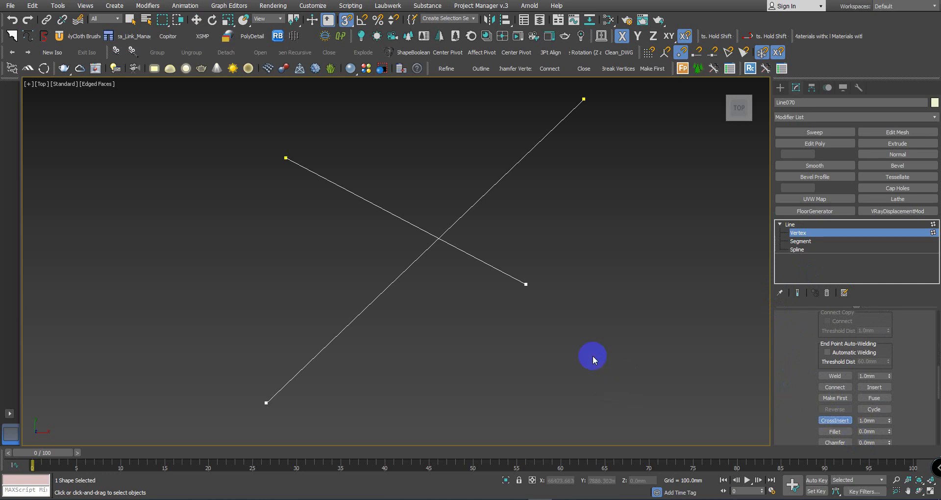
{"action": "left_click", "coordinate": [438, 239]}
{"action": "right_click", "coordinate": [478, 309]}
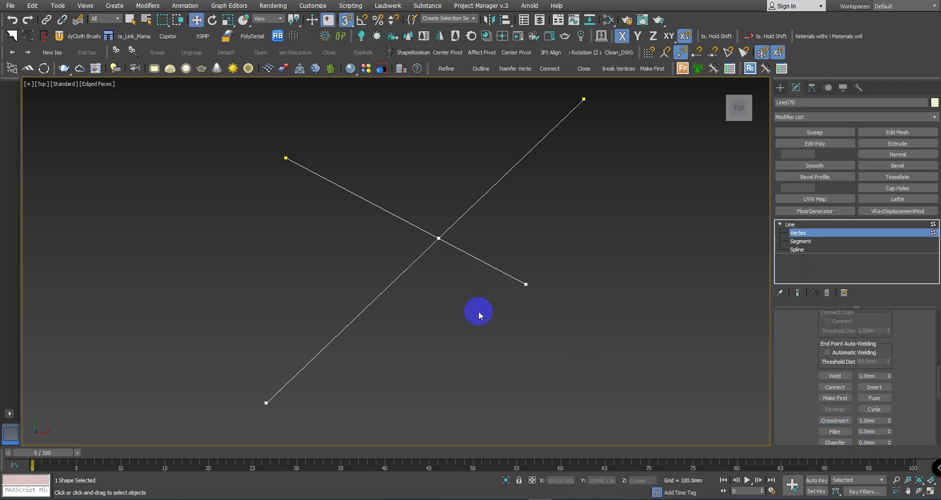
{"action": "scroll", "coordinate": [454, 251], "scroll_direction": "up", "scroll_amount": 3}
{"action": "left_click_drag", "start_coordinate": [425, 230], "coordinate": [415, 218]}
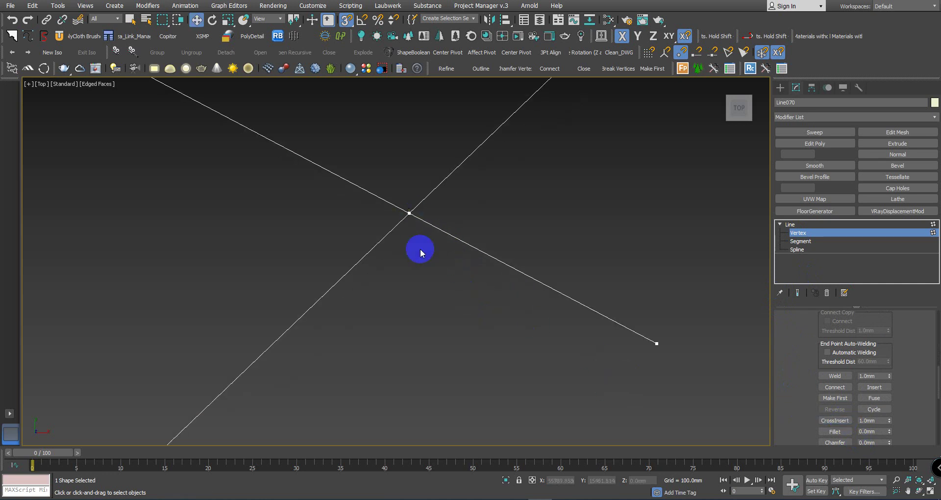
- Test a new Line toward the intersection, cancel it, and open Grid and Snap Settings
{"action": "left_click", "coordinate": [780, 88]}
{"action": "left_click", "coordinate": [820, 154]}
{"action": "left_click", "coordinate": [837, 156]}
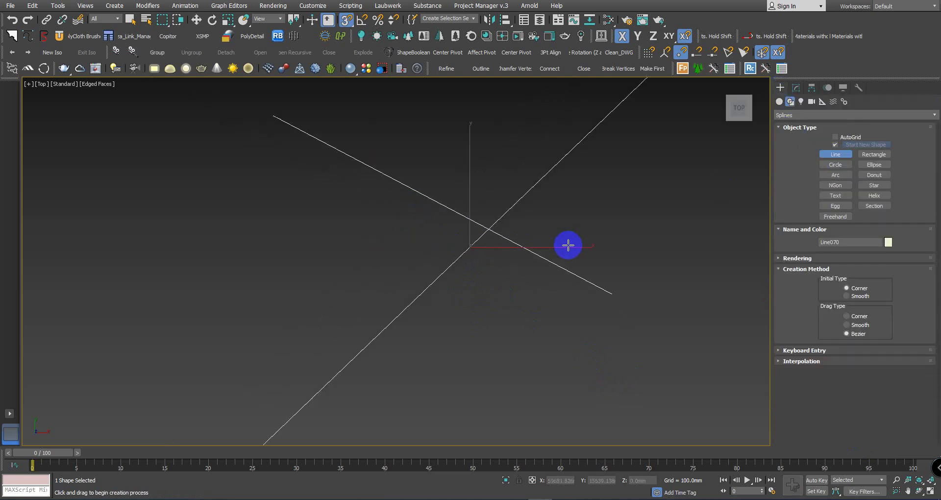
{"action": "left_click_drag", "start_coordinate": [535, 411], "coordinate": [489, 230]}
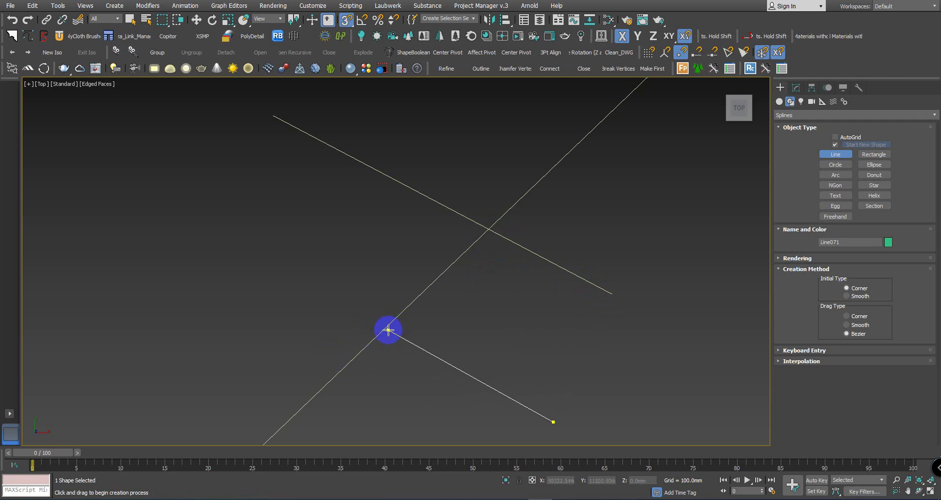
{"action": "right_click", "coordinate": [487, 319]}
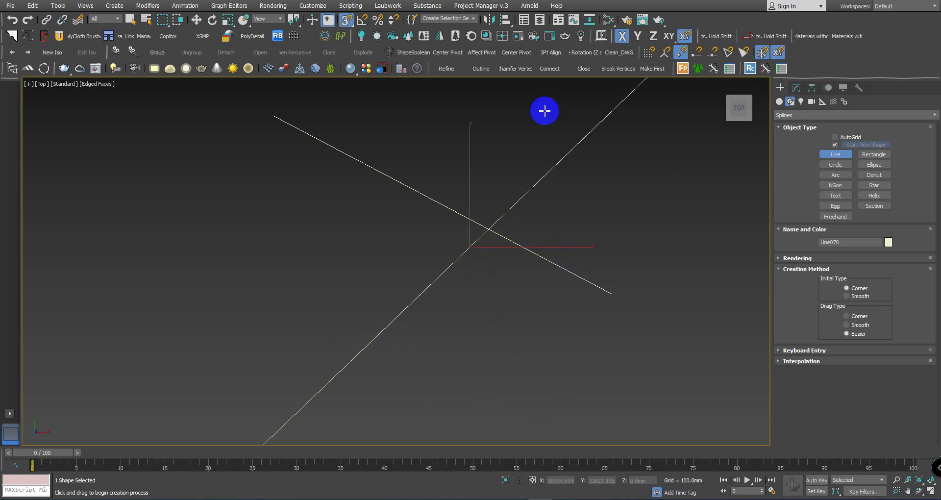
{"action": "right_click", "coordinate": [343, 20]}
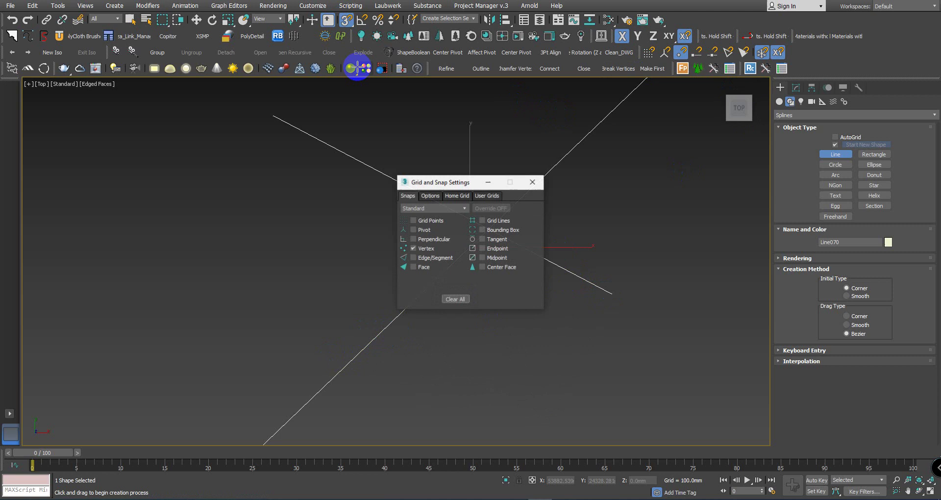
- Enable Perpendicular snapping with Vertex, test a line, deselect all, and close the dialog
{"action": "left_click", "coordinate": [433, 239]}
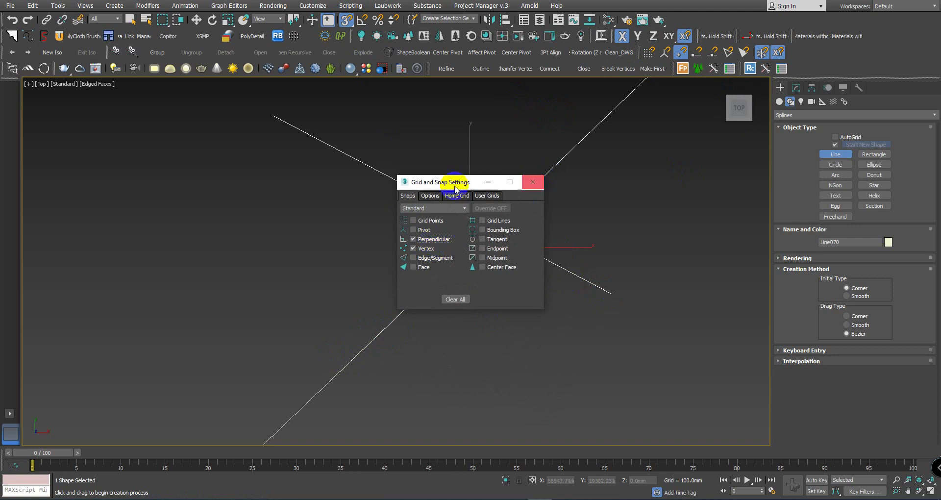
{"action": "left_click_drag", "start_coordinate": [447, 182], "coordinate": [613, 110]}
{"action": "left_click", "coordinate": [524, 388]}
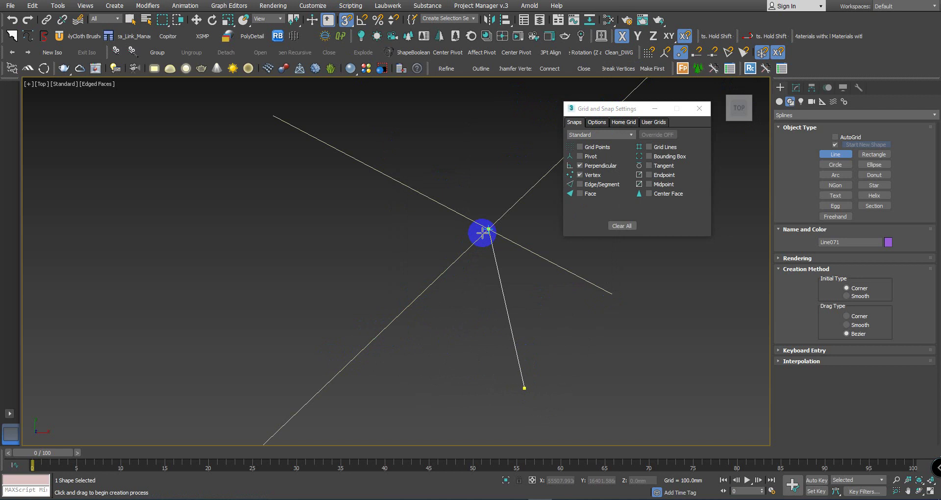
{"action": "right_click", "coordinate": [509, 318]}
{"action": "left_click", "coordinate": [490, 333]}
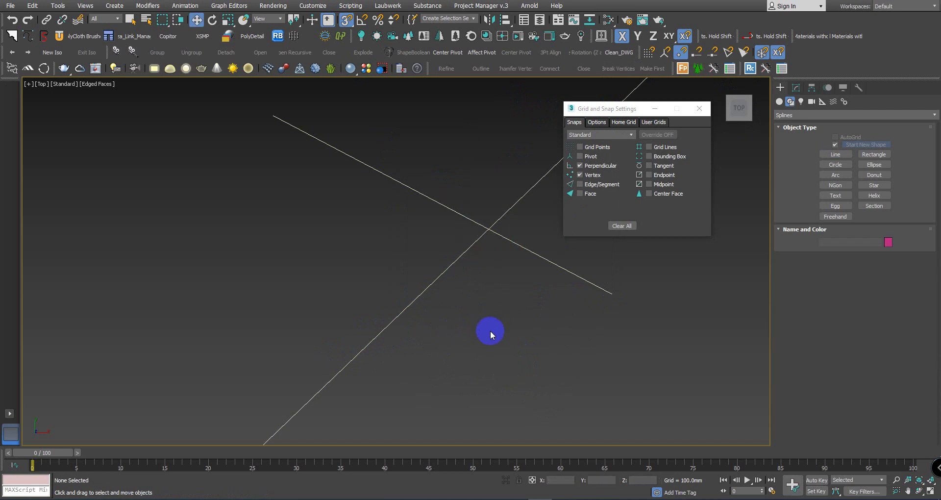
{"action": "left_click", "coordinate": [699, 110]}
- Frame the green roof in the Front view with Line spline creation active
{"action": "scroll", "coordinate": [495, 330], "scroll_direction": "down", "scroll_amount": 5}
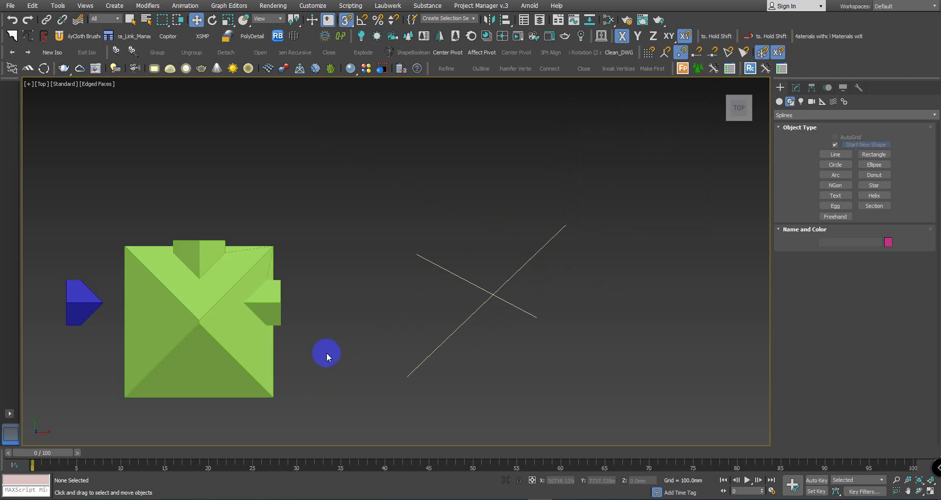
{"action": "key", "text": "f"}
{"action": "scroll", "coordinate": [462, 292], "scroll_direction": "down", "scroll_amount": 4}
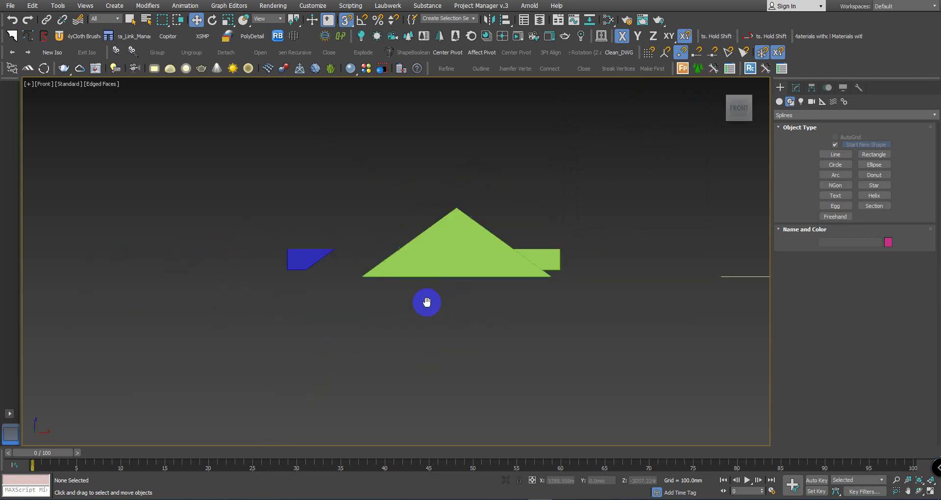
{"action": "scroll", "coordinate": [306, 259], "scroll_direction": "up", "scroll_amount": 5}
{"action": "middle_click_drag", "start_coordinate": [590, 244], "coordinate": [451, 249]}
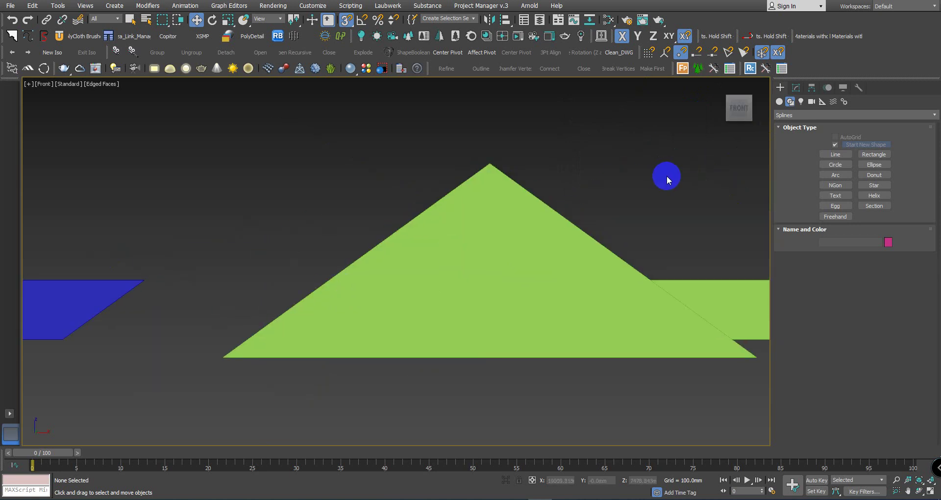
{"action": "left_click", "coordinate": [835, 154]}
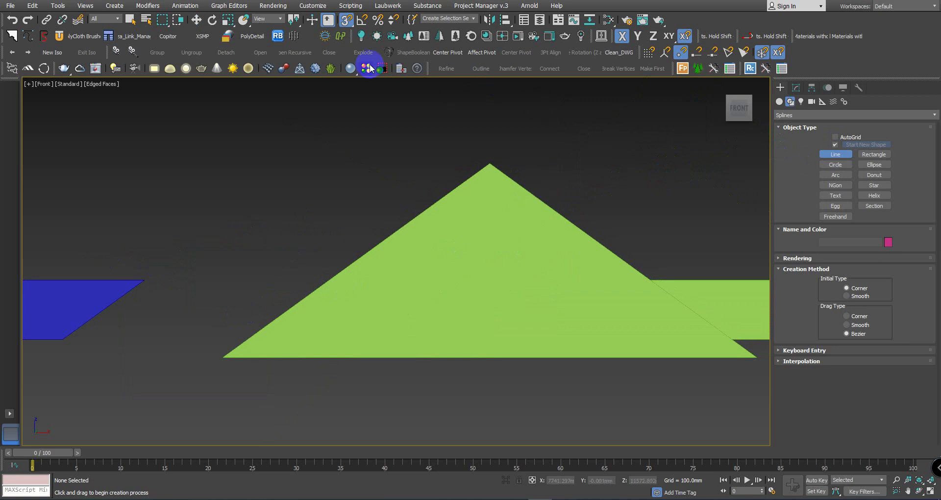
- With 2.5D snapping, draw a line from the roof apex to its bottom-left corner in wireframe
{"action": "left_click_drag", "start_coordinate": [346, 23], "coordinate": [349, 57]}
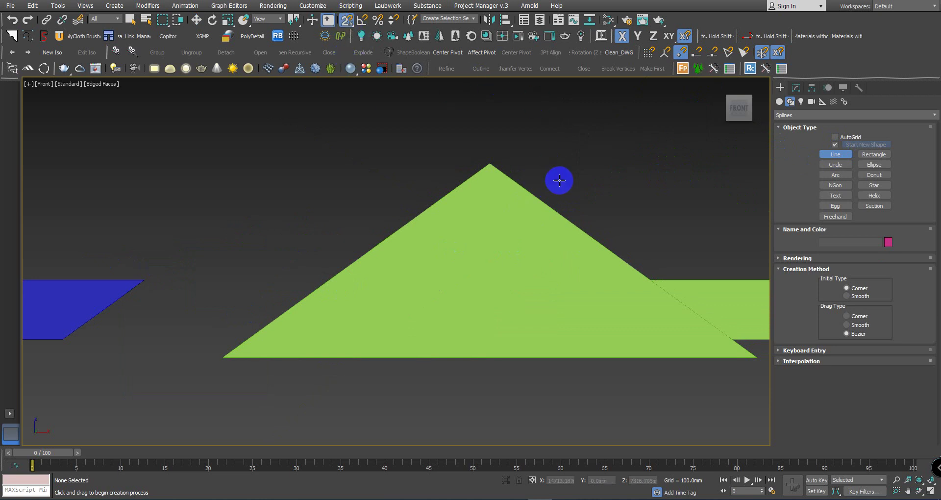
{"action": "left_click", "coordinate": [489, 165]}
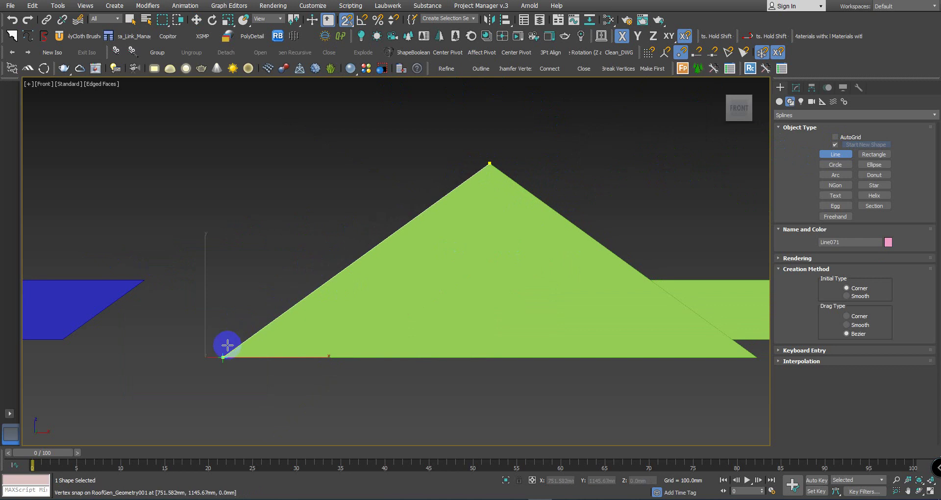
{"action": "left_click", "coordinate": [217, 361]}
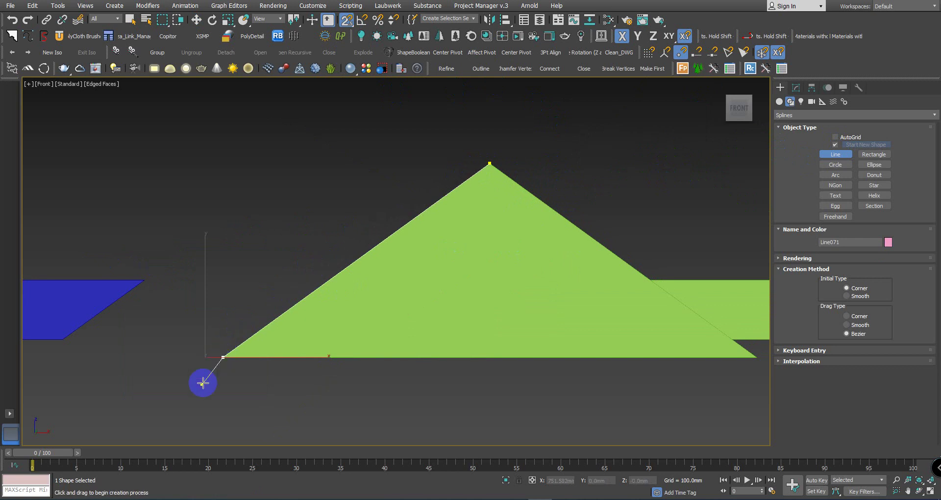
{"action": "key", "text": "F3"}
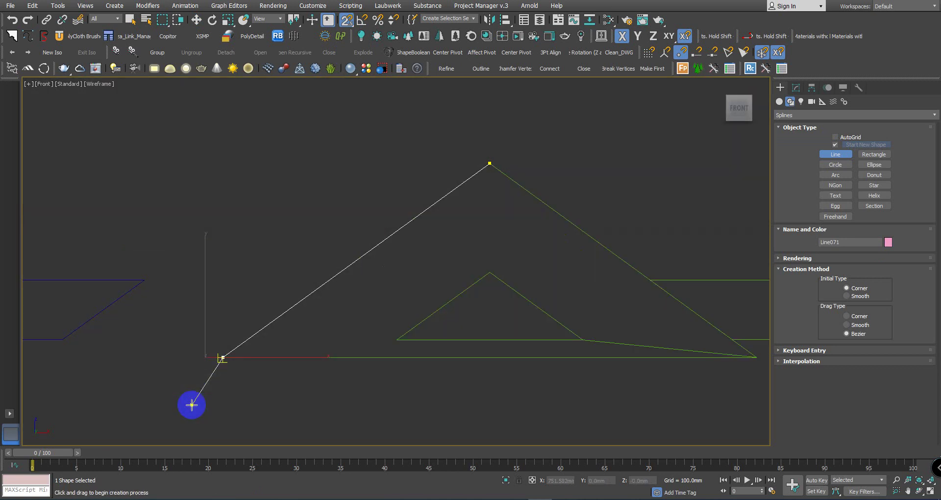
{"action": "right_click", "coordinate": [191, 405]}
- Draw a horizontal line from the blue shape's top-left corner across the roof slope
{"action": "middle_click_drag", "start_coordinate": [127, 374], "coordinate": [241, 353]}
{"action": "scroll", "coordinate": [283, 346], "scroll_direction": "down", "scroll_amount": 4}
{"action": "scroll", "coordinate": [282, 346], "scroll_direction": "up", "scroll_amount": 4}
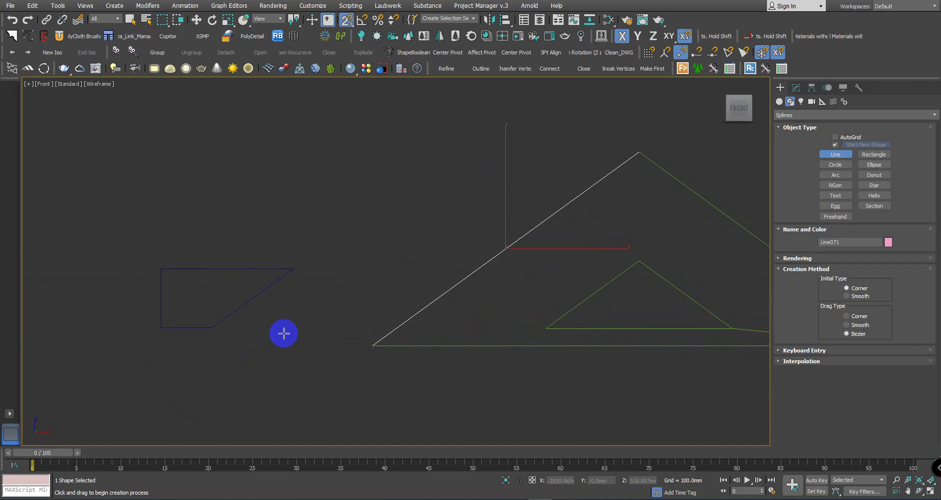
{"action": "left_click", "coordinate": [161, 268]}
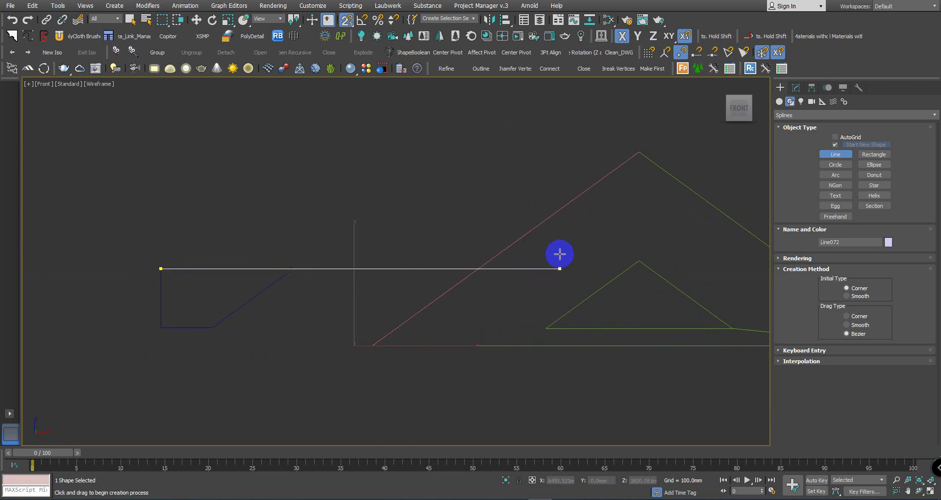
{"action": "key", "text": "w"}
{"action": "scroll", "coordinate": [392, 311], "scroll_direction": "up", "scroll_amount": 2}
- Select the roof-slope line Line071 and attach the horizontal line to it
{"action": "left_click", "coordinate": [318, 258]}
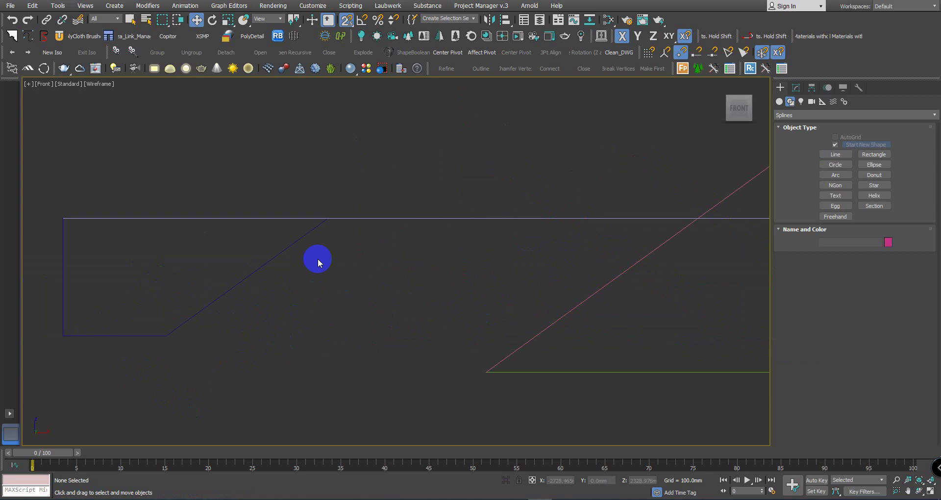
{"action": "scroll", "coordinate": [324, 220], "scroll_direction": "down", "scroll_amount": 2}
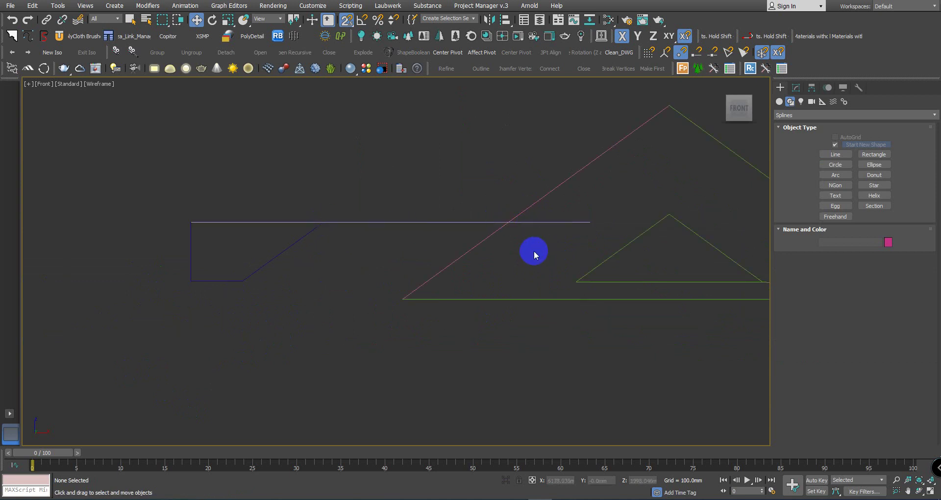
{"action": "left_click", "coordinate": [492, 234]}
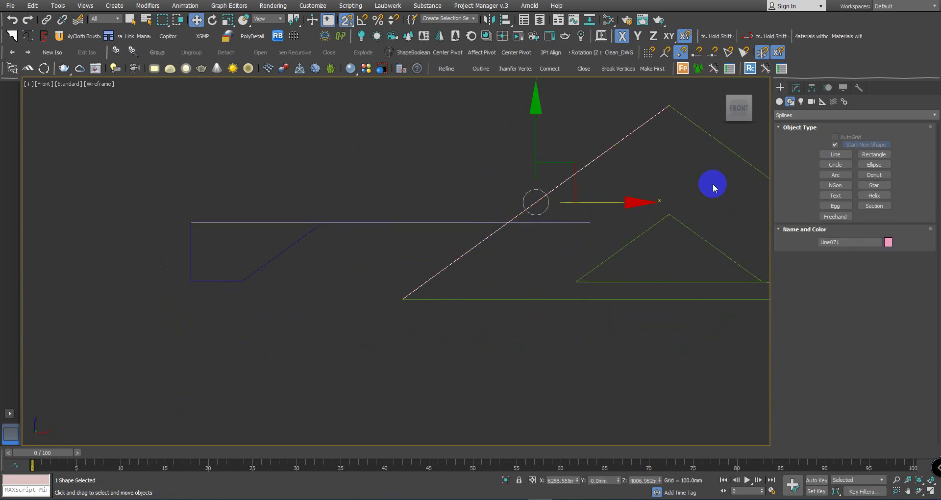
{"action": "left_click", "coordinate": [797, 87]}
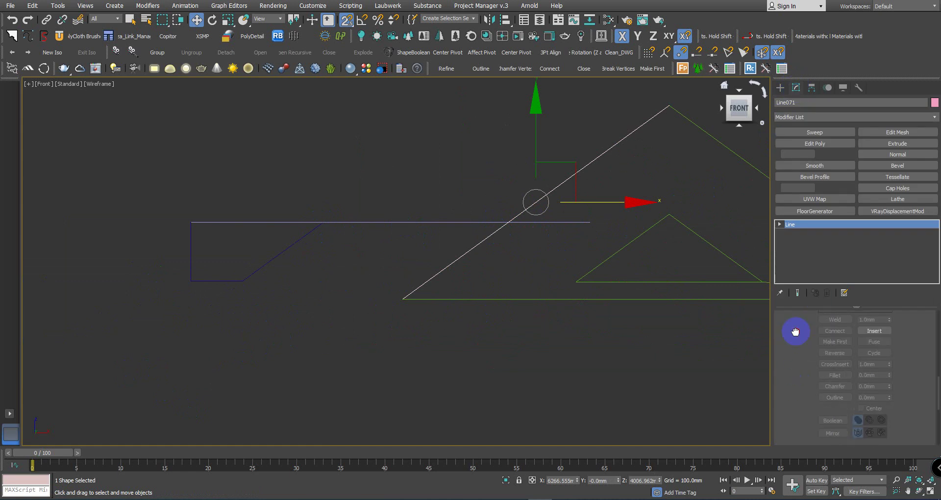
{"action": "scroll", "coordinate": [799, 352], "scroll_direction": "down", "scroll_amount": 5}
{"action": "left_click", "coordinate": [828, 358]}
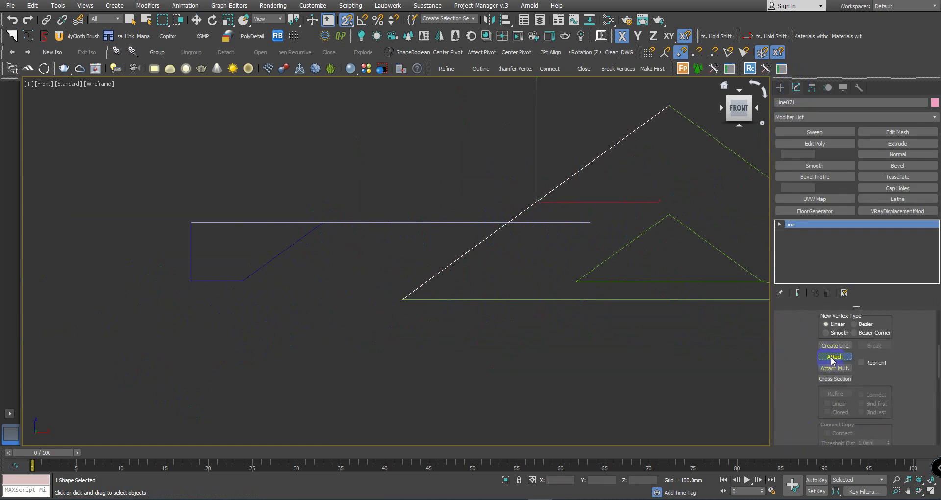
{"action": "left_click", "coordinate": [420, 225]}
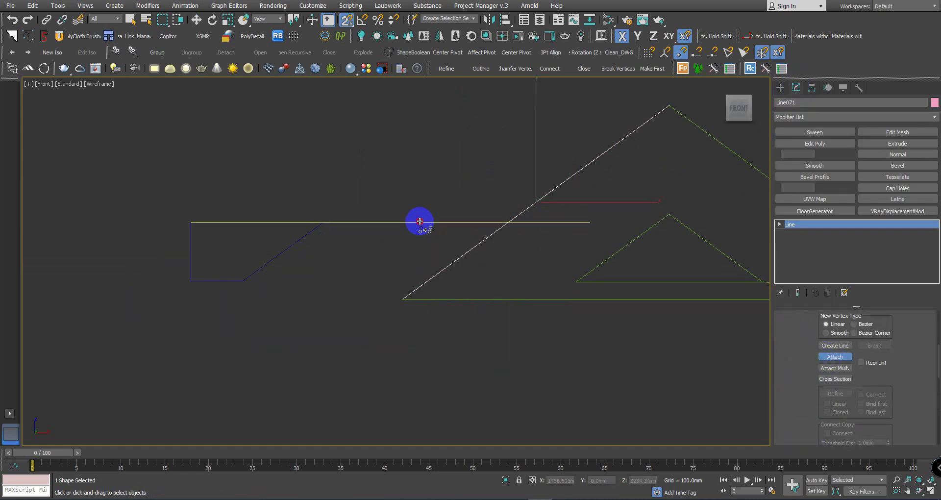
{"action": "right_click", "coordinate": [389, 305]}
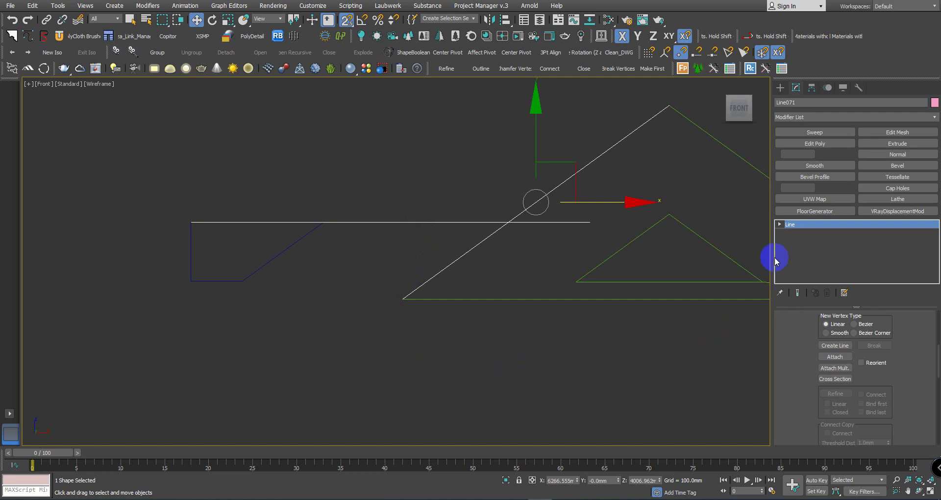
- CrossInsert a vertex where the slope and horizontal lines intersect, then exit Vertex level
{"action": "left_click", "coordinate": [795, 235]}
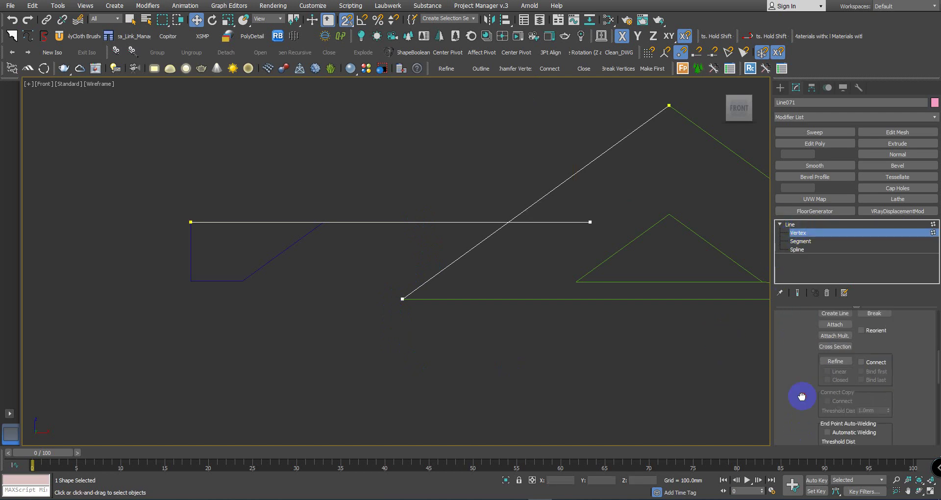
{"action": "scroll", "coordinate": [801, 395], "scroll_direction": "down", "scroll_amount": 5}
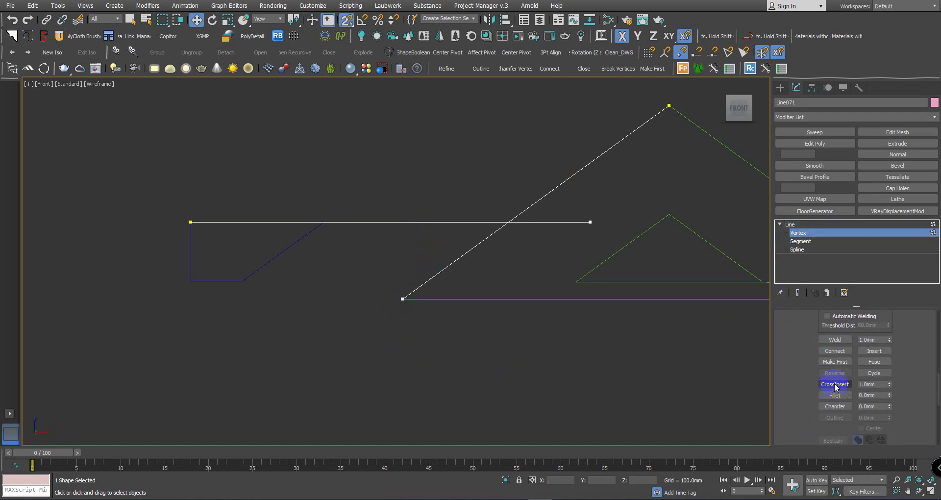
{"action": "left_click", "coordinate": [835, 385]}
{"action": "left_click", "coordinate": [507, 222]}
{"action": "right_click", "coordinate": [516, 243]}
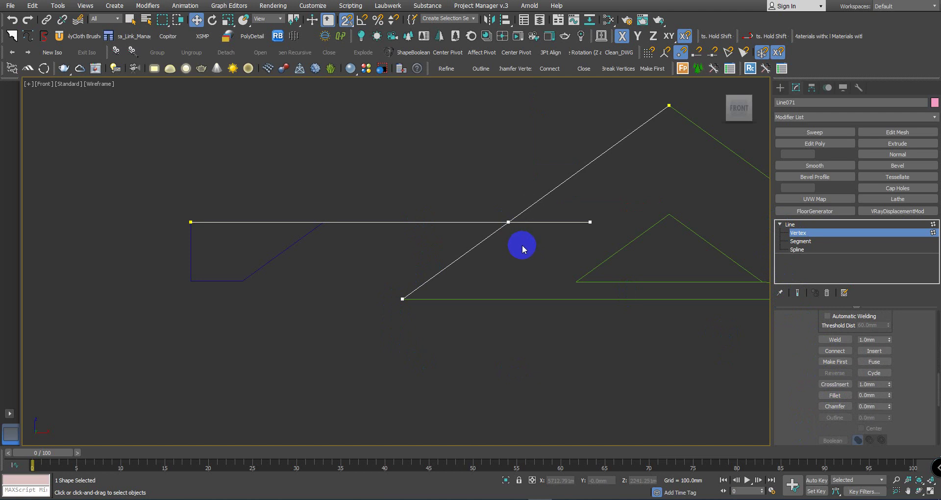
{"action": "left_click", "coordinate": [808, 236]}
{"action": "left_click", "coordinate": [288, 287]}
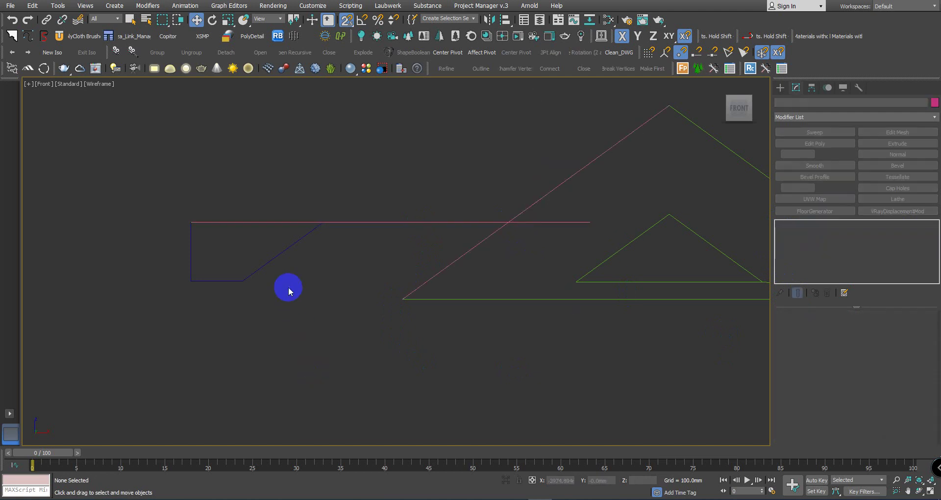
{"action": "left_click", "coordinate": [271, 260]}
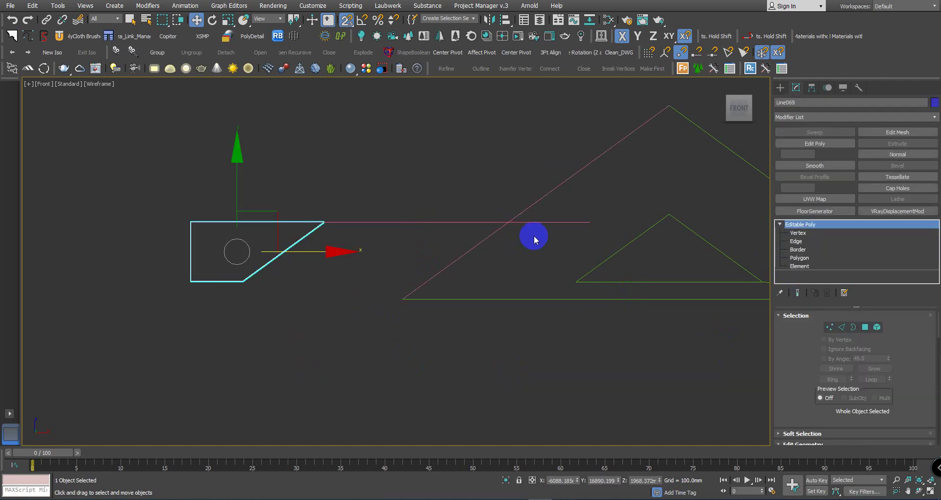
{"action": "left_click", "coordinate": [930, 491]}
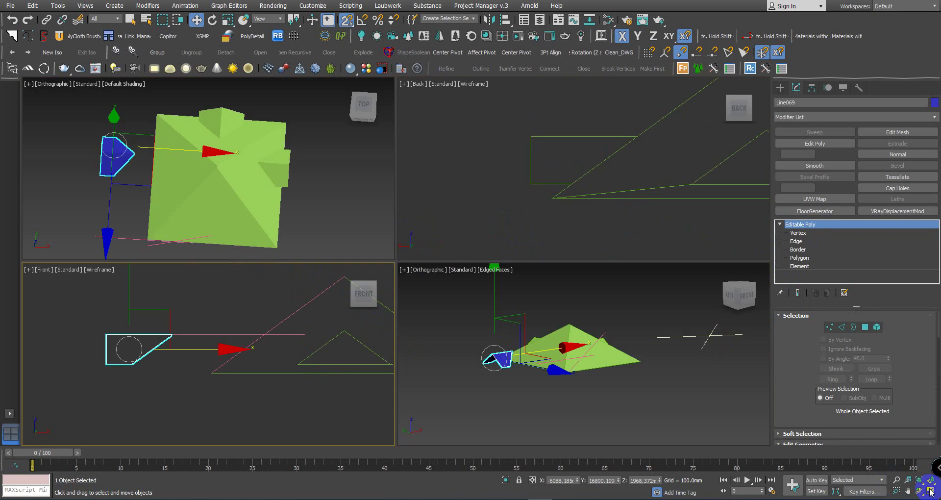
{"action": "right_click", "coordinate": [534, 404]}
{"action": "mouse_move", "coordinate": [534, 401]}
{"action": "middle_mouse_down", "text": "alt"}
{"action": "mouse_move", "coordinate": [496, 404]}
{"action": "mouse_move", "coordinate": [527, 406]}
{"action": "middle_mouse_up", "text": "alt"}
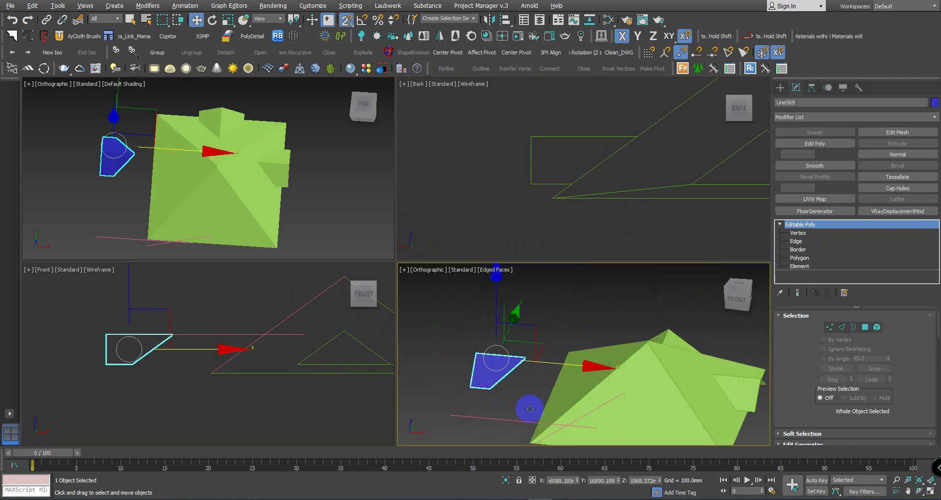
{"action": "right_click", "coordinate": [585, 237]}
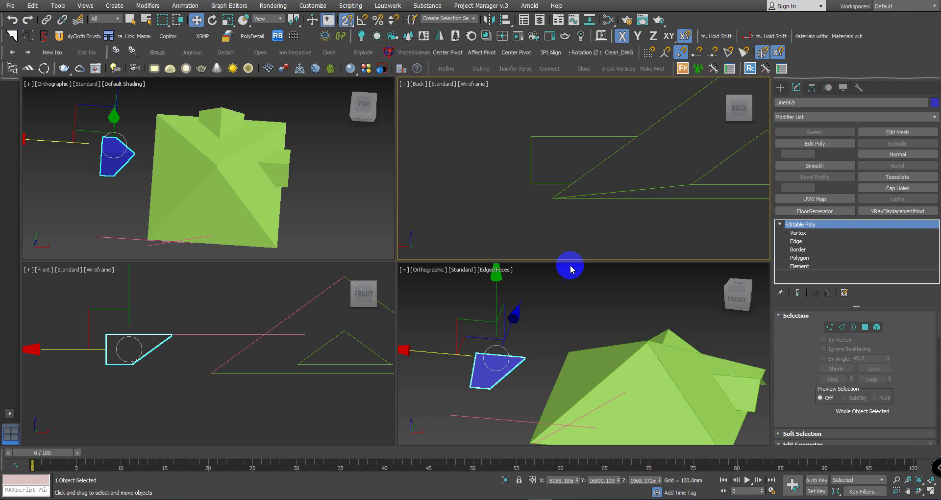
{"action": "right_click", "coordinate": [250, 390]}
{"action": "key", "text": "alt+w"}
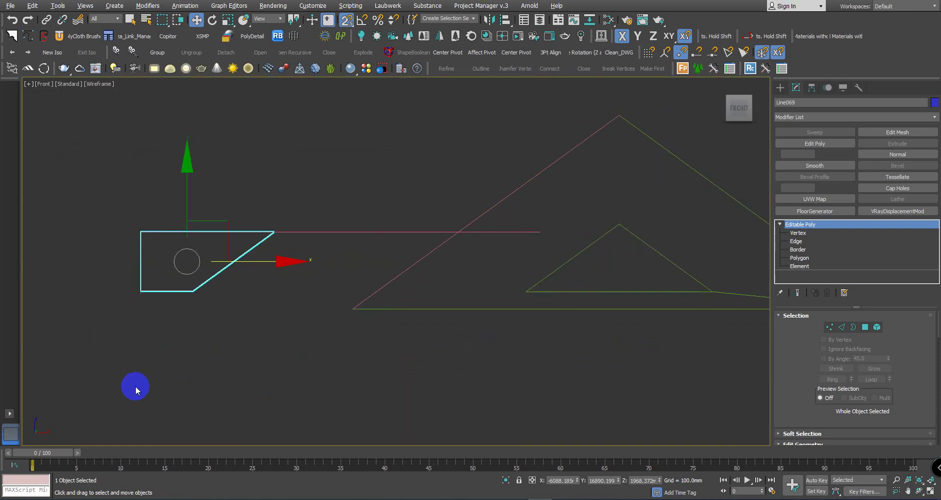
- Snap the blue polygon's top-right corner onto the slope-and-horizontal crossing vertex
{"action": "scroll", "coordinate": [266, 234], "scroll_direction": "up", "scroll_amount": 3}
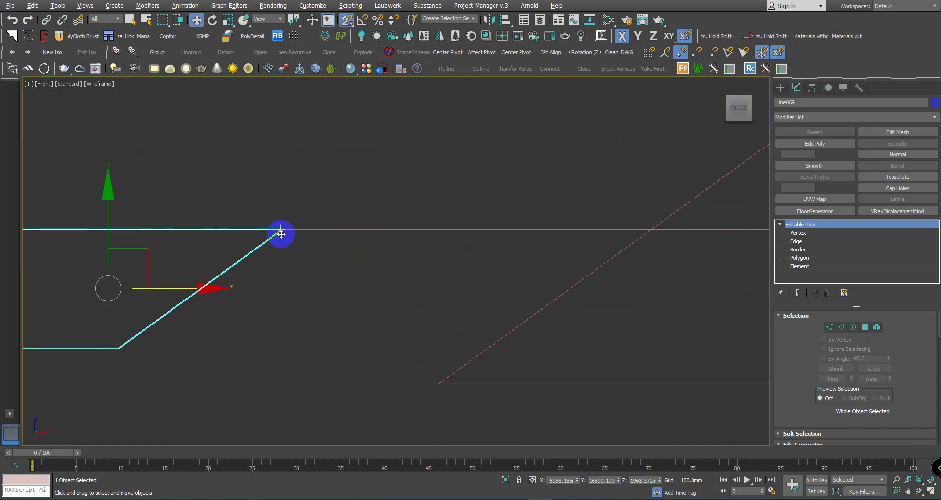
{"action": "scroll", "coordinate": [281, 233], "scroll_direction": "down", "scroll_amount": 3}
{"action": "mouse_move", "coordinate": [281, 233]}
{"action": "middle_mouse_down"}
{"action": "mouse_move", "coordinate": [384, 267]}
{"action": "mouse_move", "coordinate": [511, 244]}
{"action": "middle_mouse_up"}
{"action": "scroll", "coordinate": [385, 267], "scroll_direction": "down", "scroll_amount": 2}
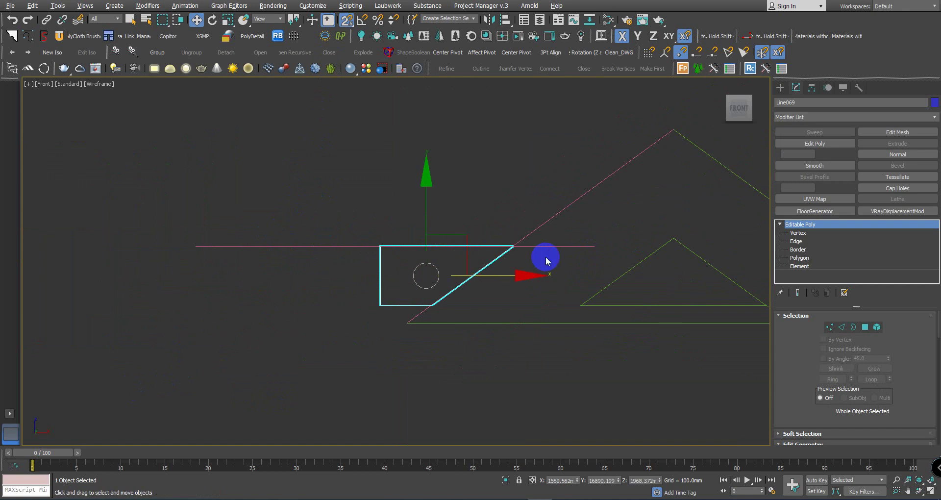
- Deselect the blue polygon and check its fit against the roof in four viewports
{"action": "mouse_move", "coordinate": [529, 273]}
{"action": "middle_mouse_down"}
{"action": "mouse_move", "coordinate": [356, 270]}
{"action": "mouse_move", "coordinate": [336, 304]}
{"action": "mouse_move", "coordinate": [380, 292]}
{"action": "middle_mouse_up"}
{"action": "left_click", "coordinate": [359, 376]}
{"action": "key", "text": "alt+w"}
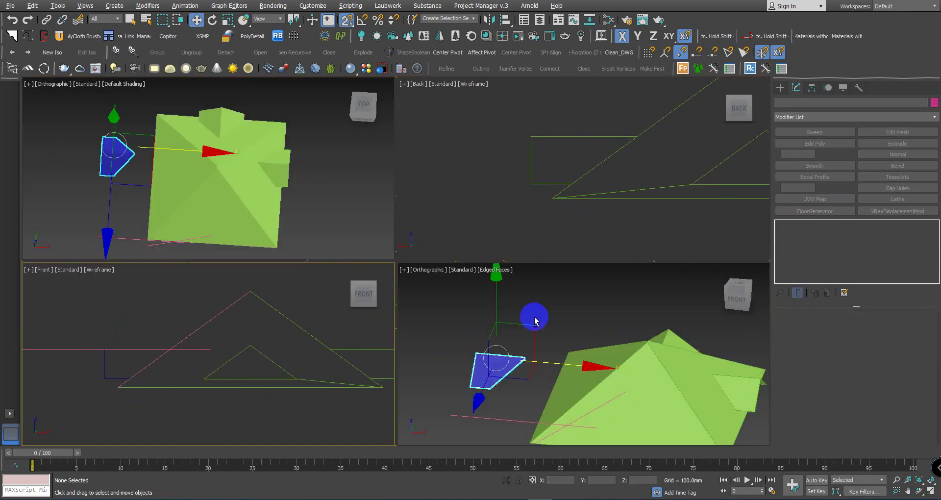
{"action": "mouse_move", "coordinate": [535, 319]}
{"action": "middle_mouse_down", "text": "alt"}
{"action": "mouse_move", "coordinate": [510, 363]}
{"action": "mouse_move", "coordinate": [481, 326]}
{"action": "mouse_move", "coordinate": [510, 355]}
{"action": "middle_mouse_up", "text": "alt"}
{"action": "left_click", "coordinate": [480, 378]}
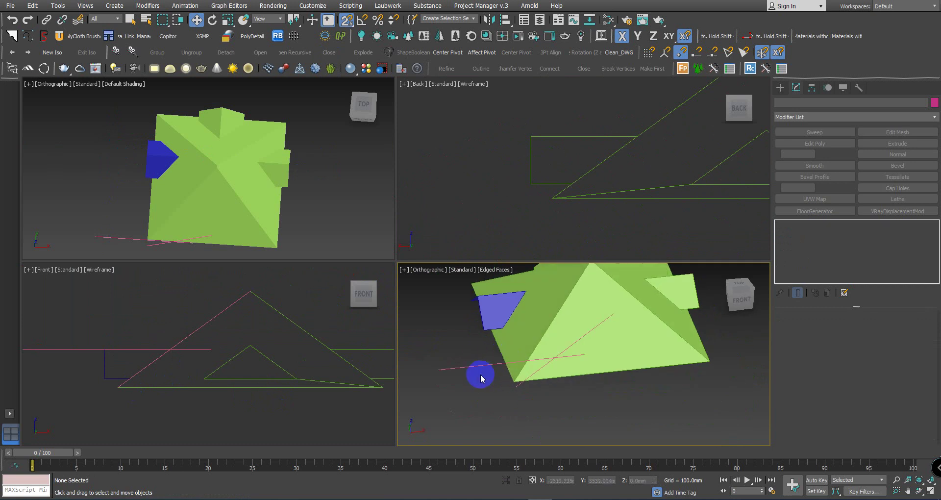